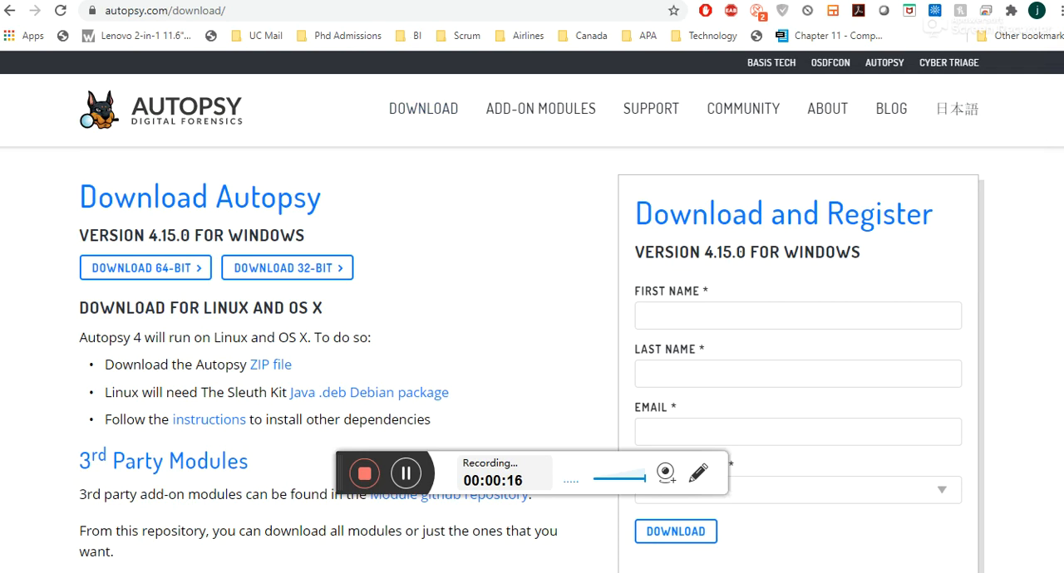
# Step: Launch Autopsy 4.15.0 and start a new case
pyautogui.press('super')
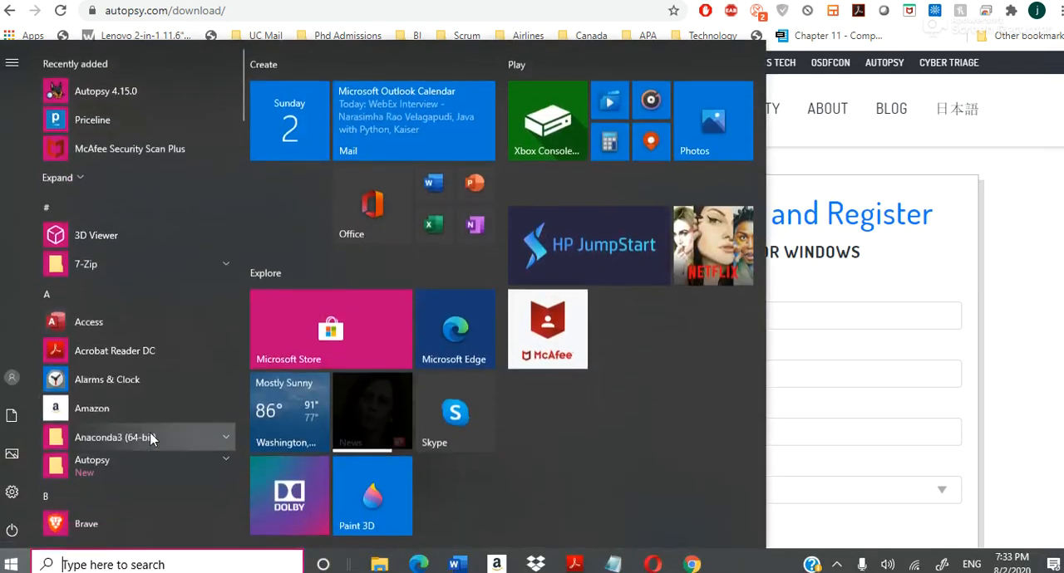
pyautogui.click(207, 565)
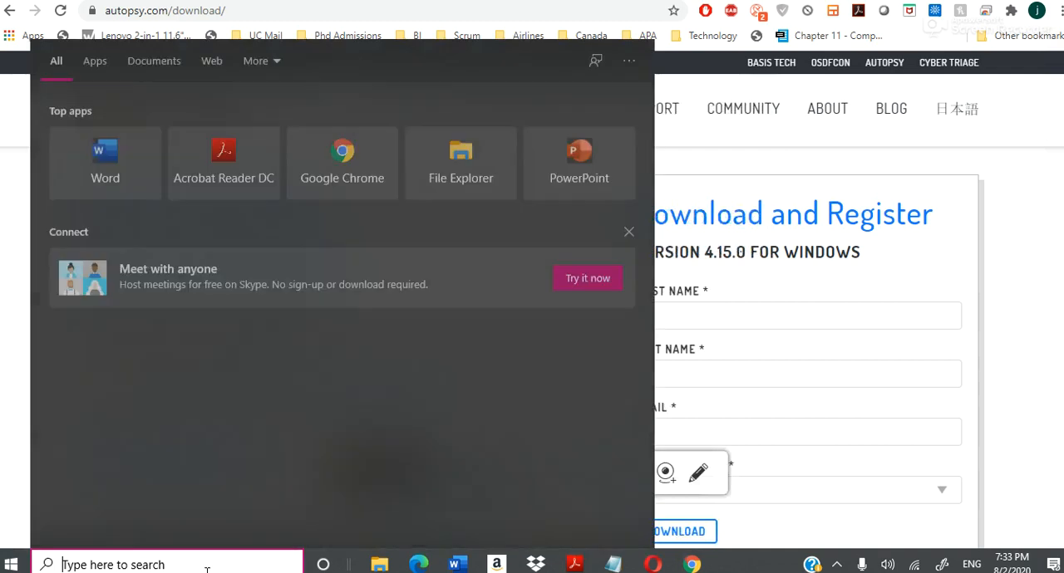
pyautogui.write('auto')
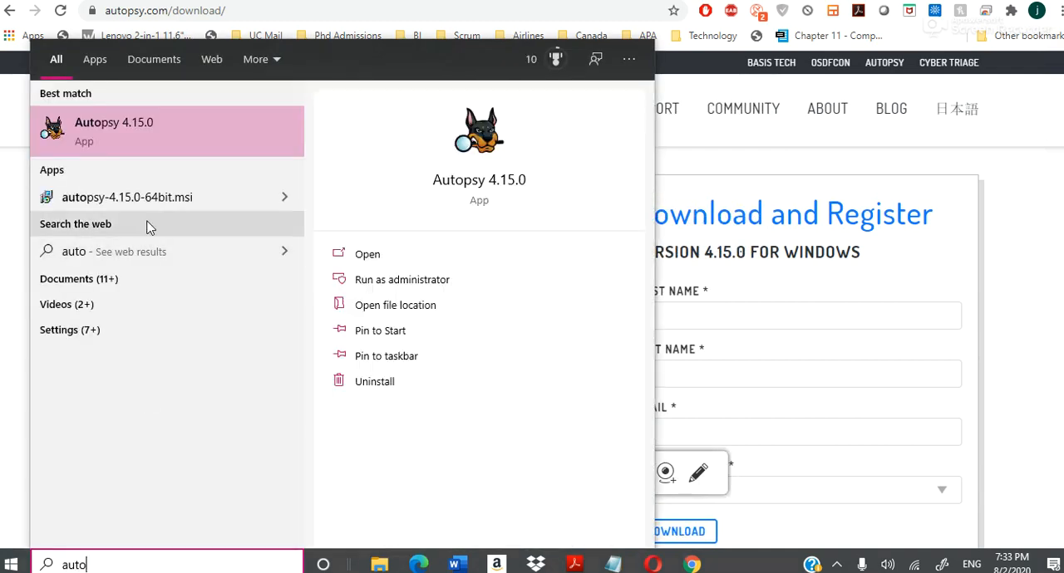
pyautogui.click(179, 146)
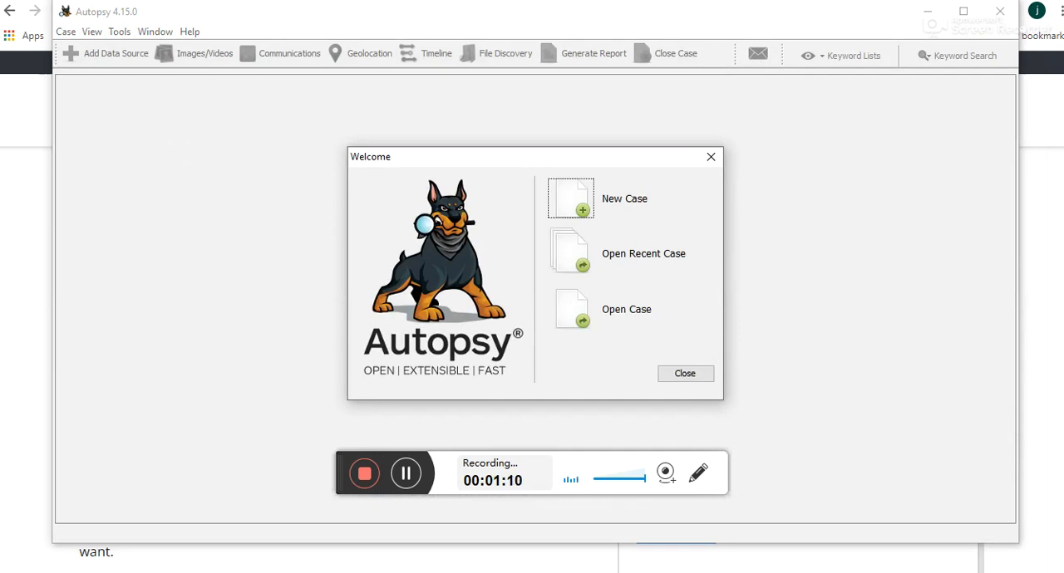
pyautogui.click(573, 199)
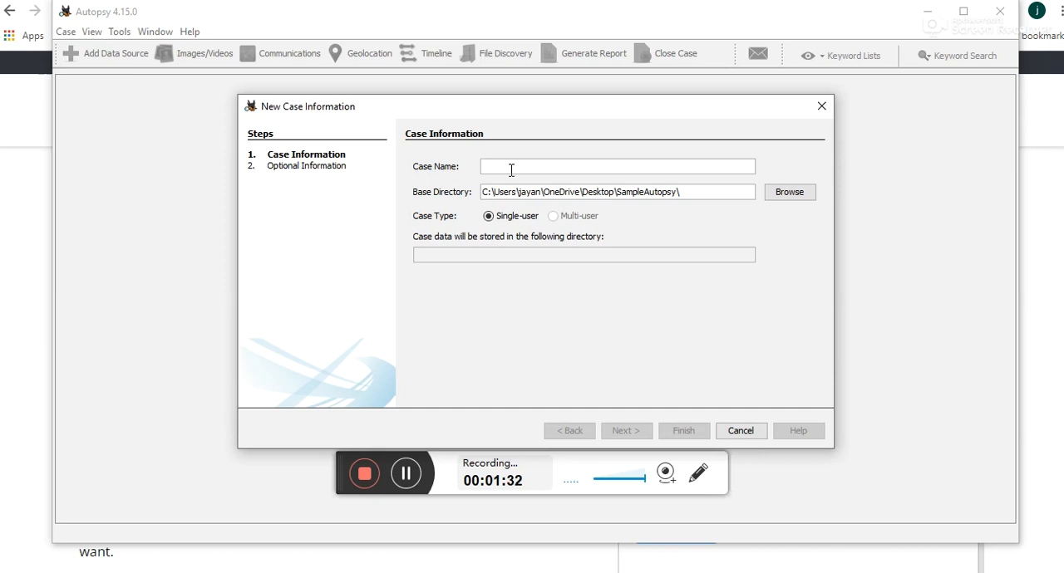
# Step: Name the case N145989_Aug_2020_JNV and continue to the optional information
pyautogui.write('N')
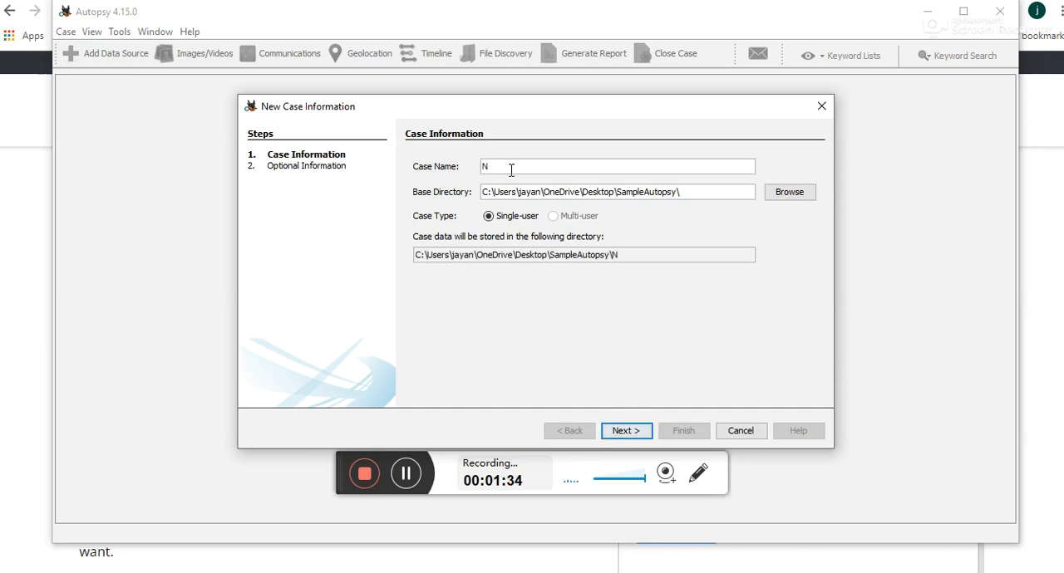
pyautogui.write('145989_Aug_202')
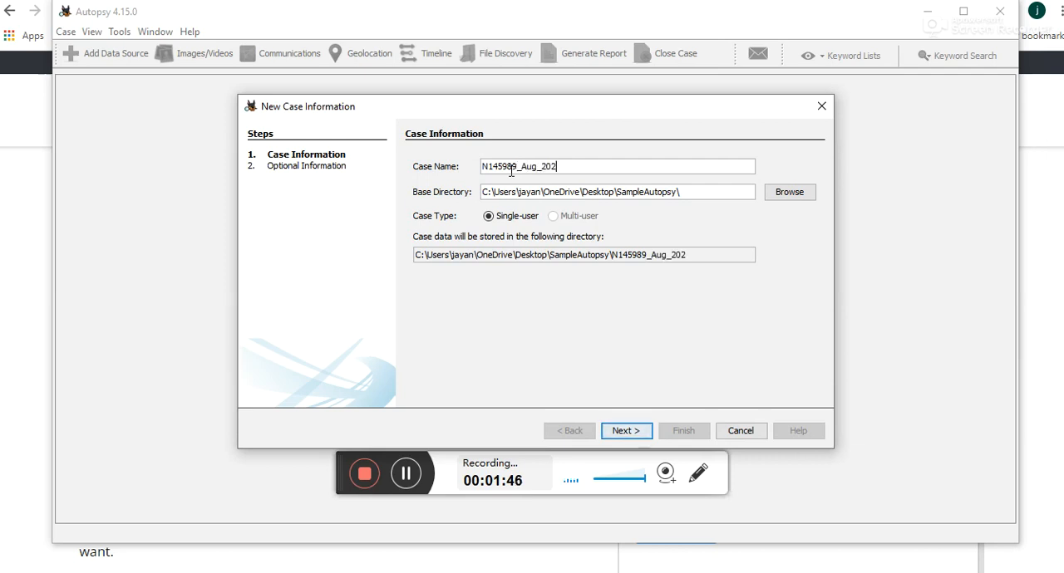
pyautogui.write('0_')
pyautogui.write('JNV')
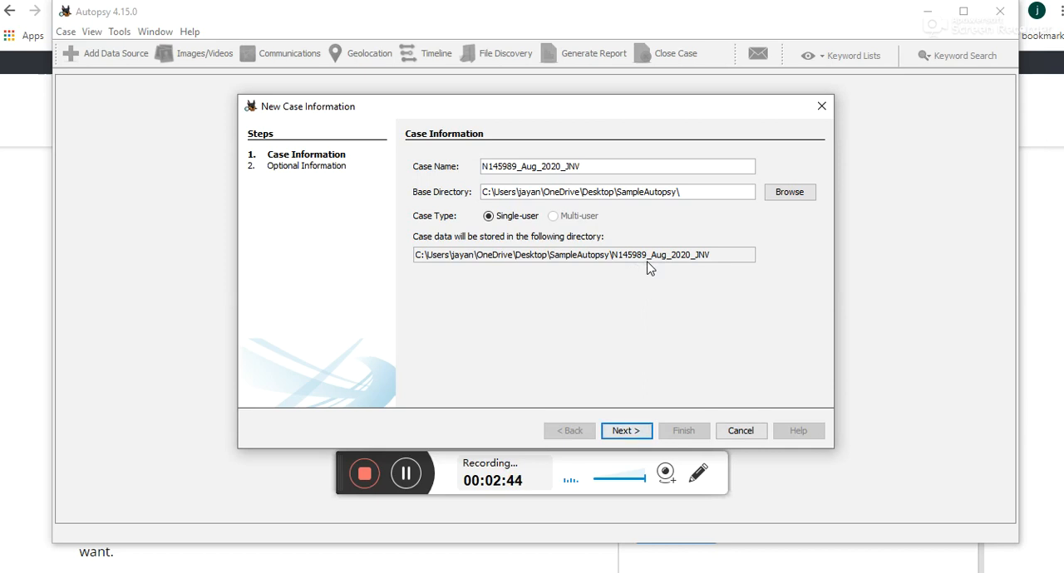
pyautogui.click(625, 430)
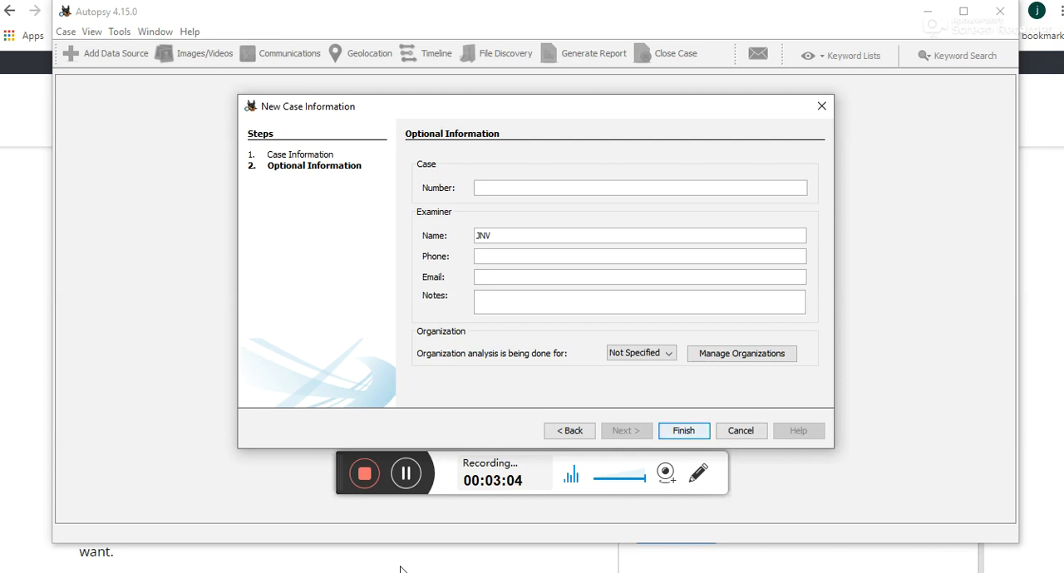
# Step: Switch to File Explorer and view the contents of USB Drive (D:)
pyautogui.press('super')
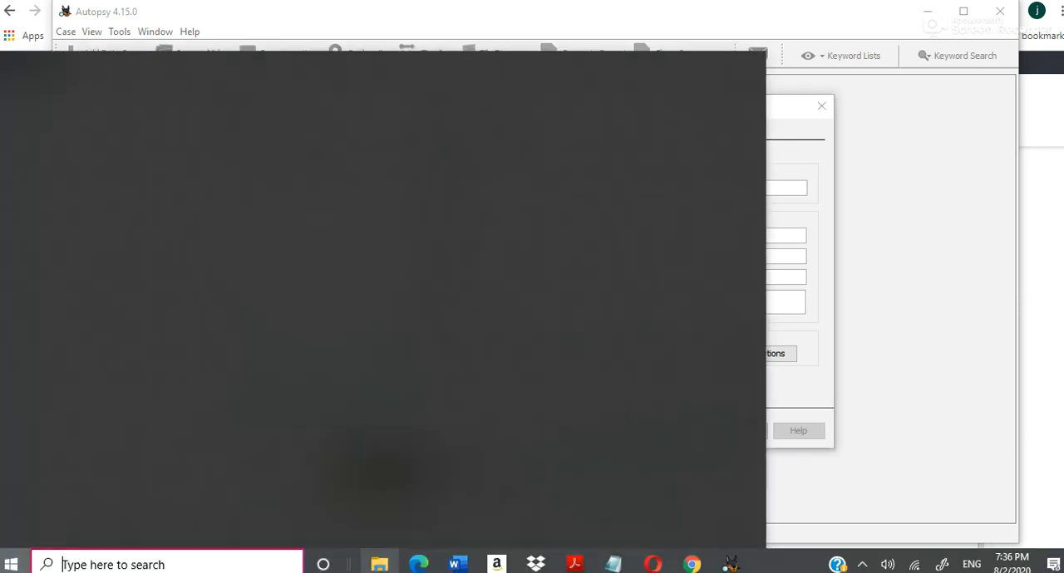
pyautogui.click(379, 566)
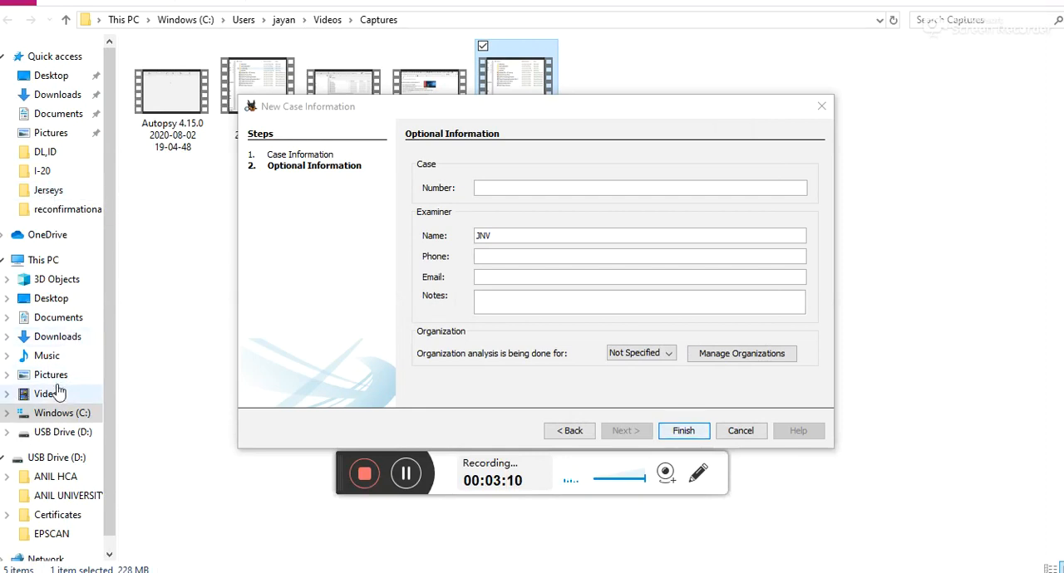
pyautogui.click(65, 434)
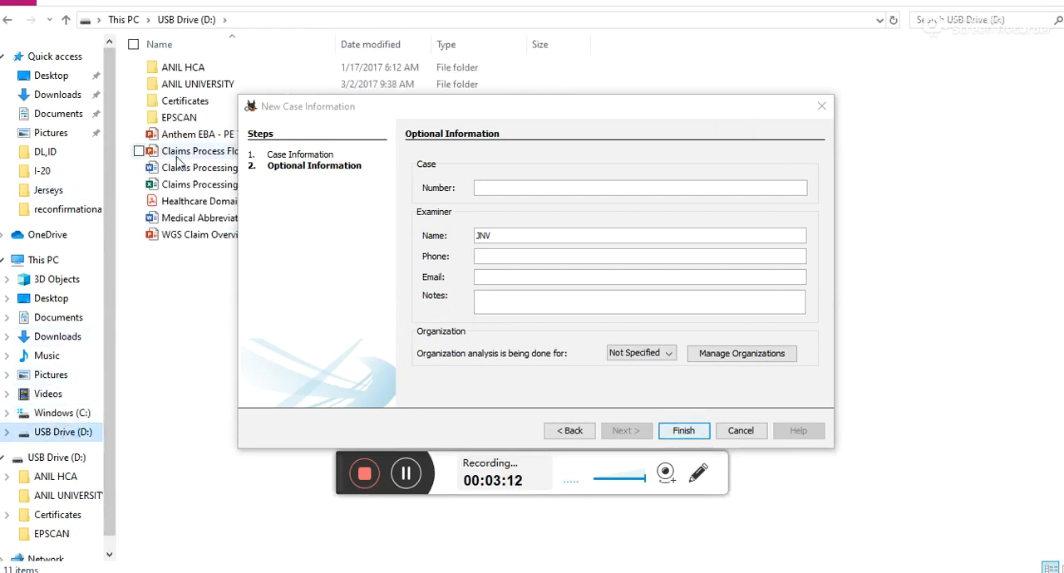
# Step: Open the SampleAutopsy folder on the Desktop and move the case dialog aside to view the case folders
pyautogui.click(125, 20)
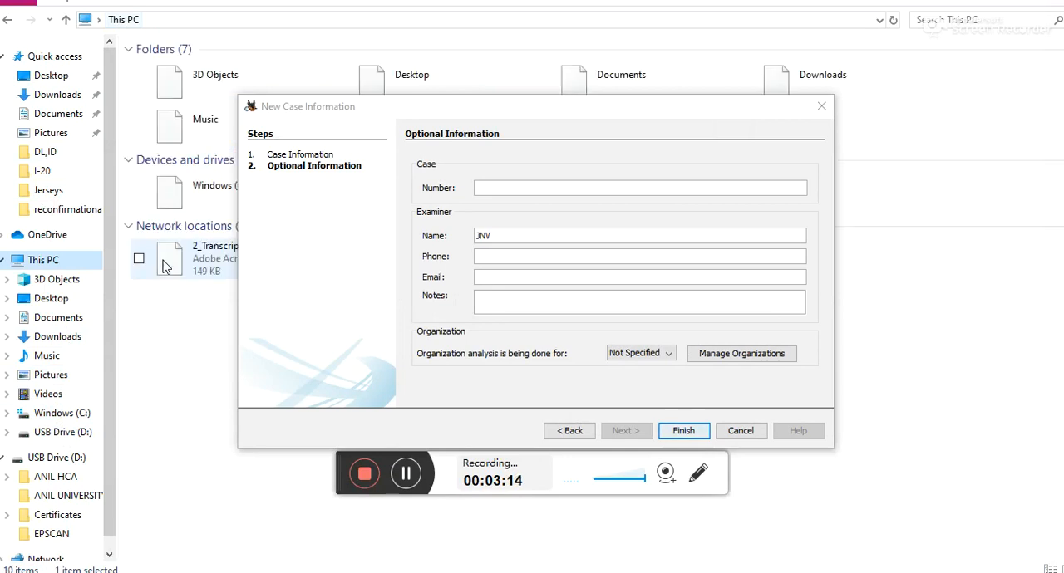
pyautogui.click(45, 80)
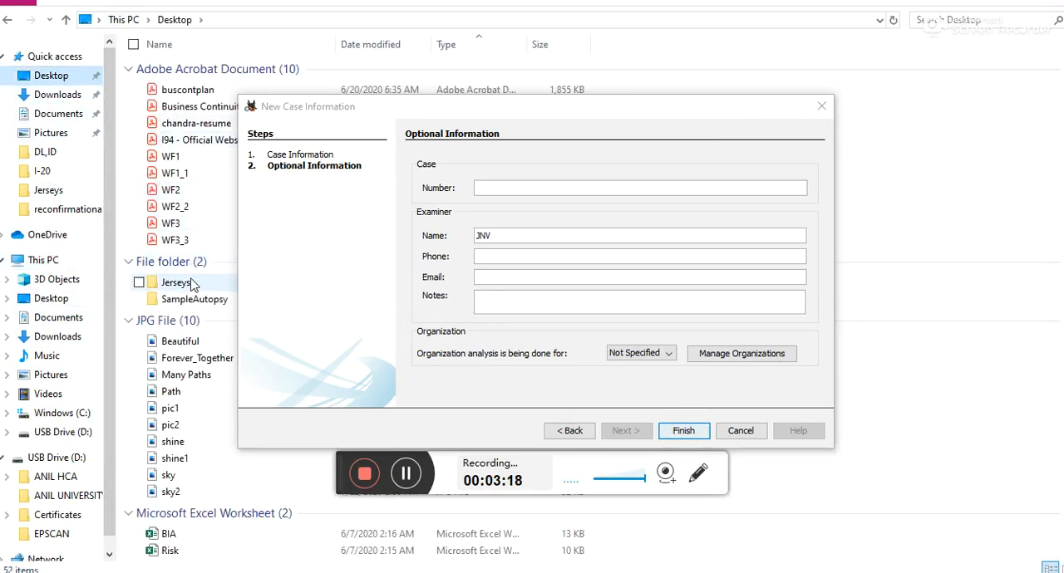
pyautogui.doubleClick(189, 303)
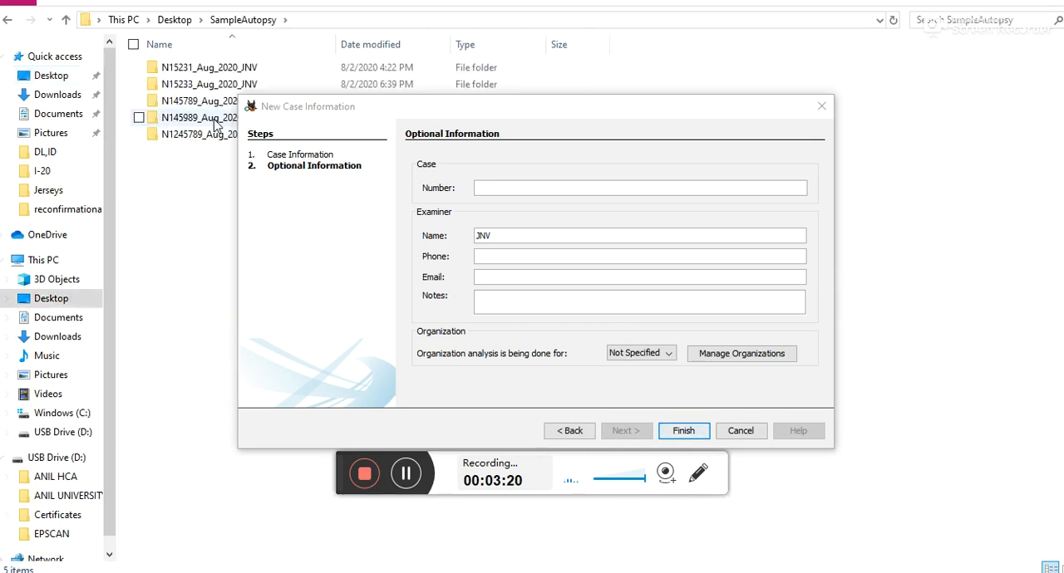
pyautogui.moveTo(359, 114); pyautogui.dragTo(437, 129)
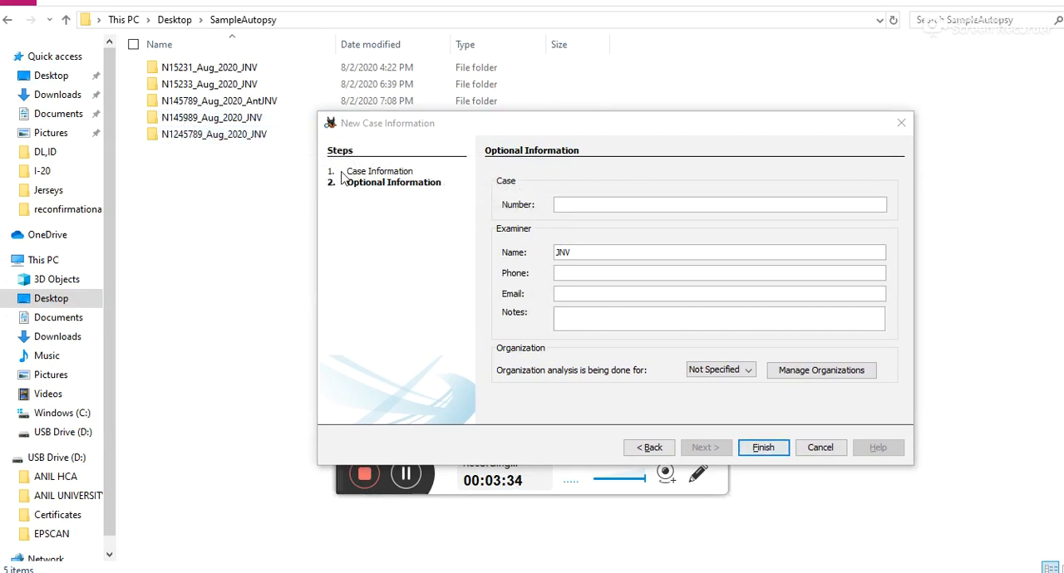
pyautogui.moveTo(450, 127); pyautogui.dragTo(511, 286)
# Step: Return to Autopsy, set the case number to N145989 and finish creating the case
pyautogui.hotkey('alt', 'Tab')
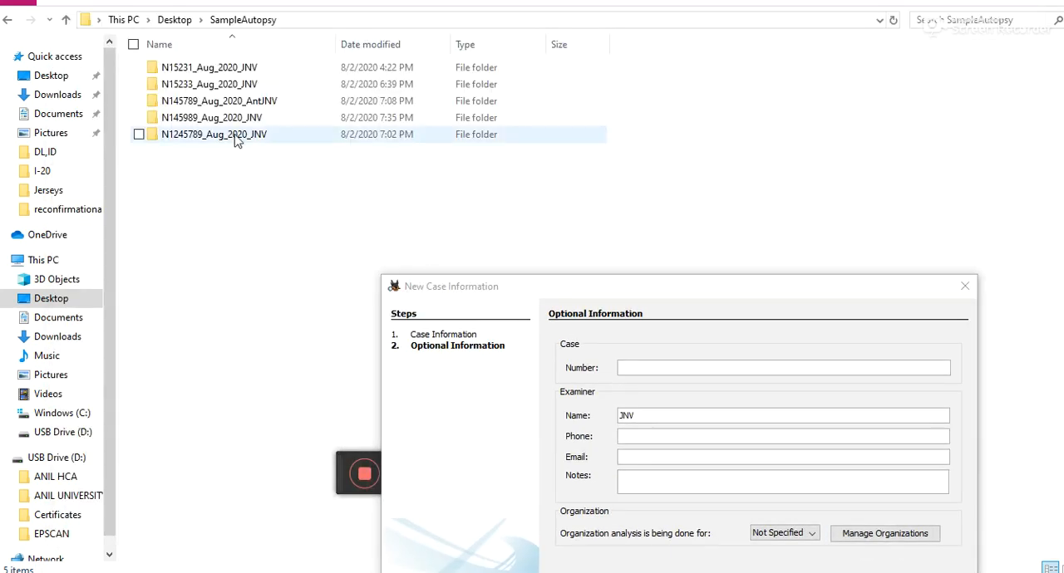
pyautogui.click(643, 368)
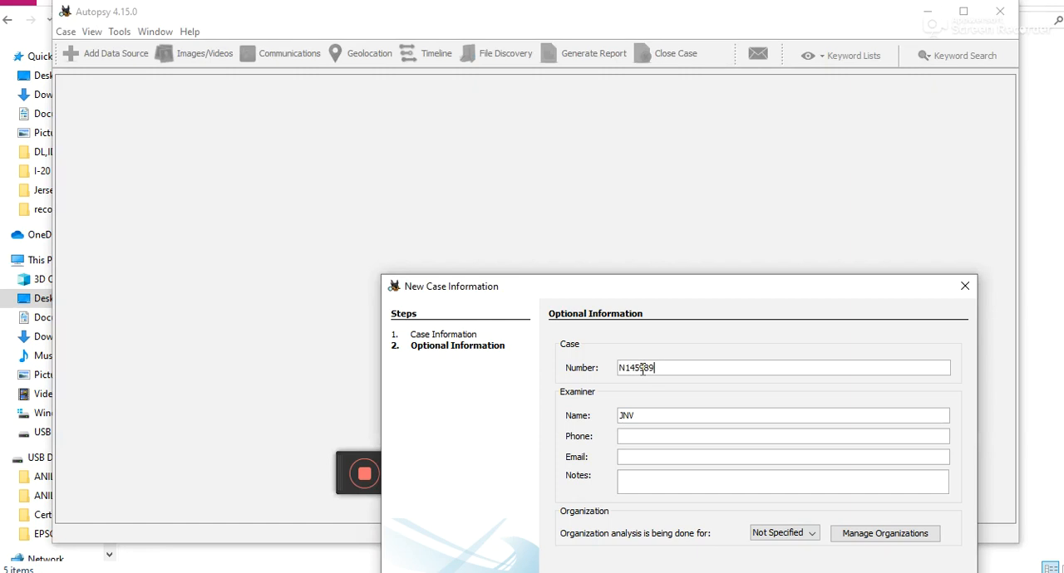
pyautogui.moveTo(705, 286); pyautogui.dragTo(664, 137)
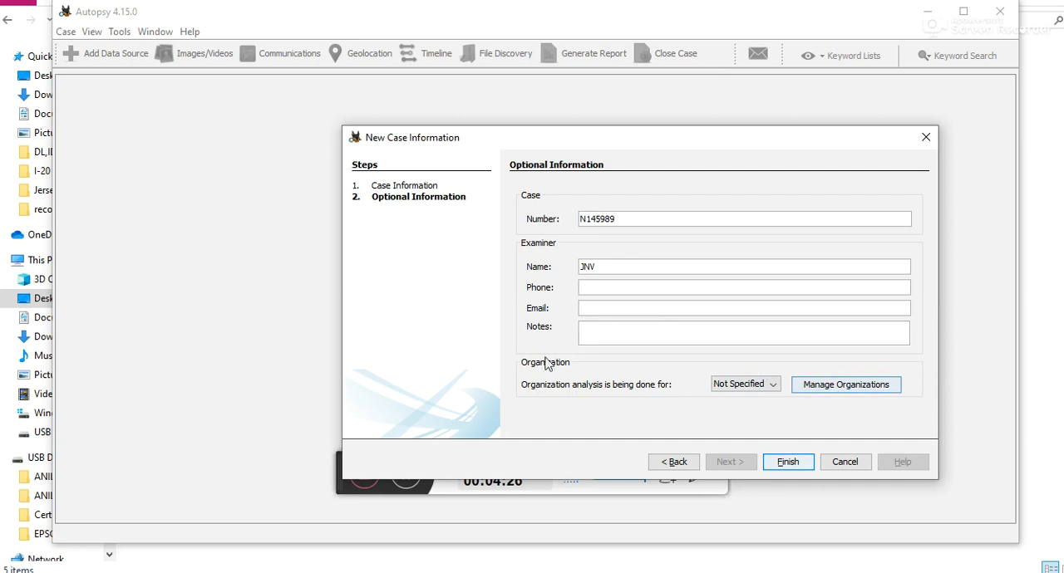
pyautogui.click(784, 467)
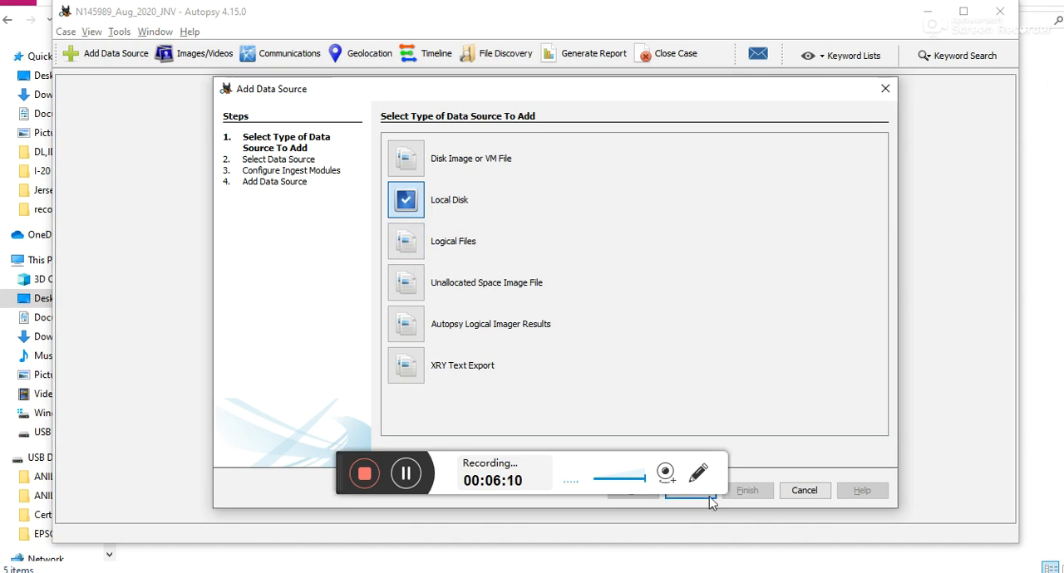
# Step: Accept Local Disk as the type of data source to add and continue to the data source selection
pyautogui.click(589, 464)
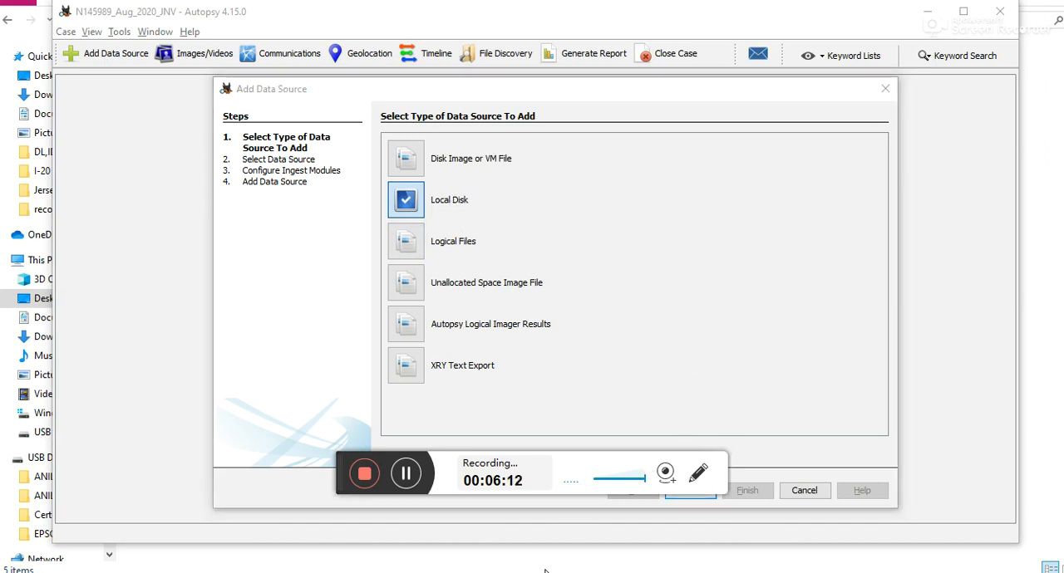
pyautogui.click(702, 496)
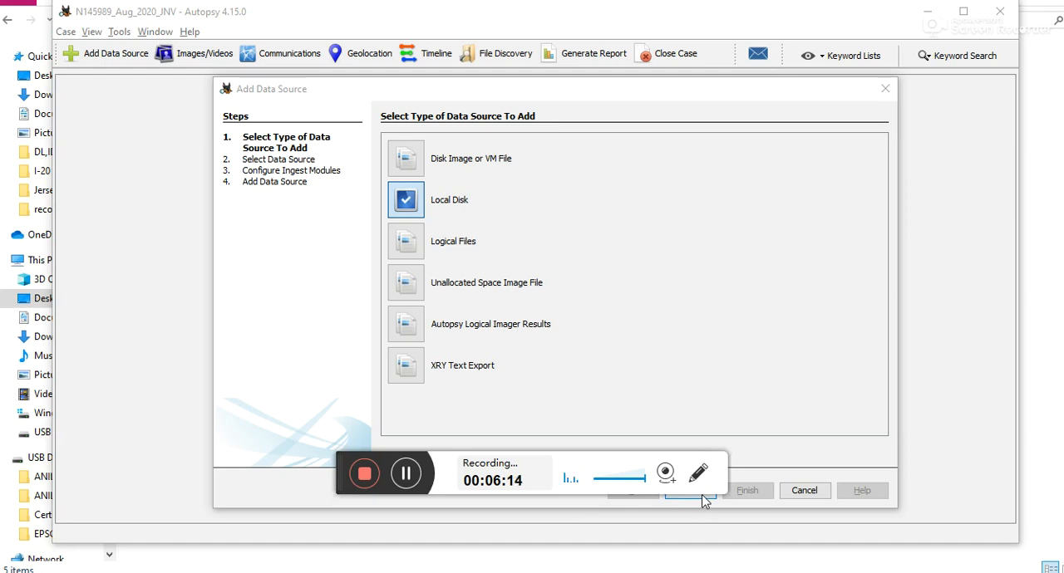
pyautogui.click(702, 496)
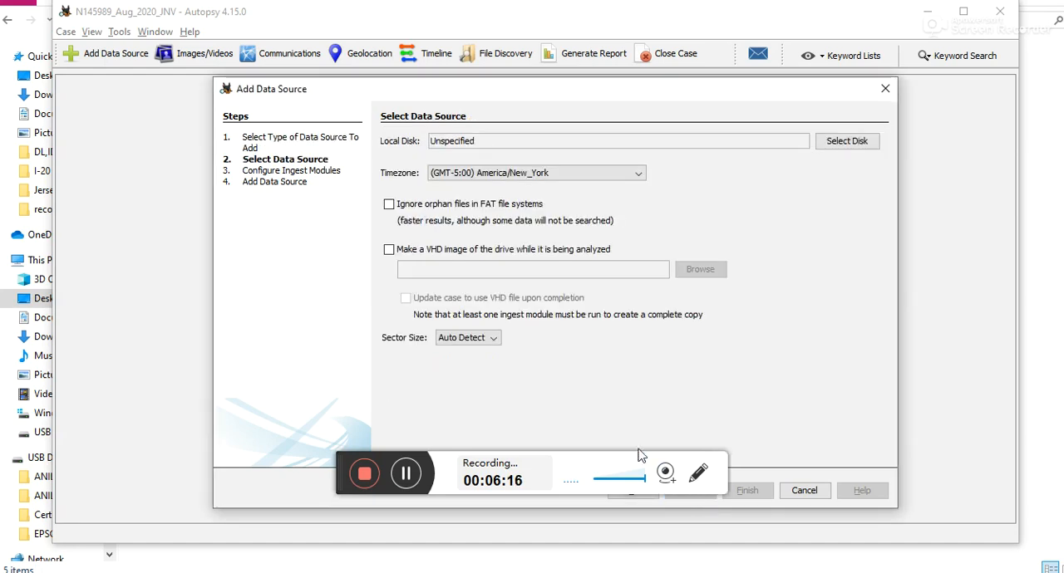
pyautogui.click(587, 470)
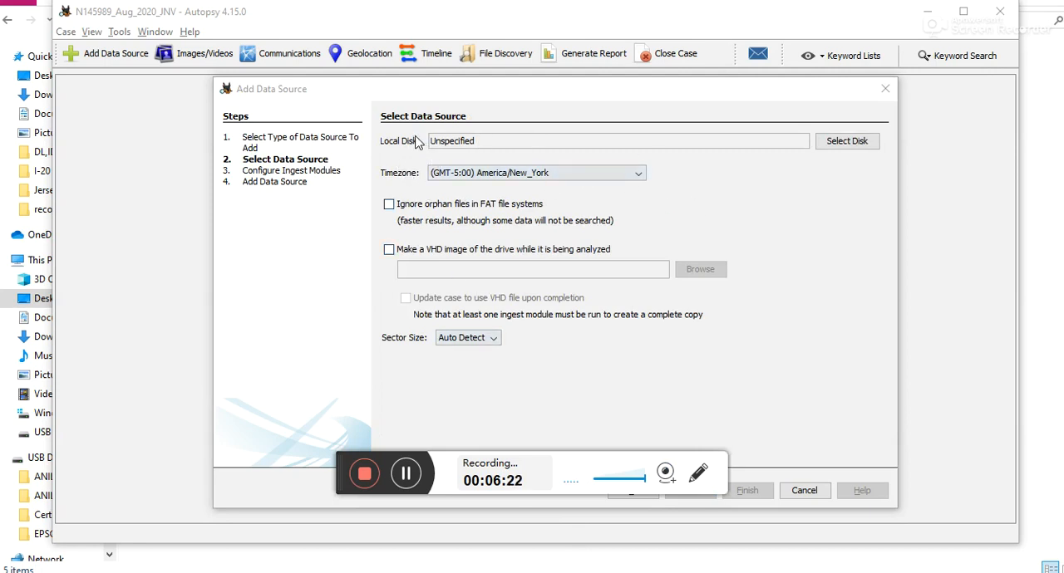
# Step: Select USB Drive (D:) as the local disk and continue to the ingest module configuration
pyautogui.click(835, 143)
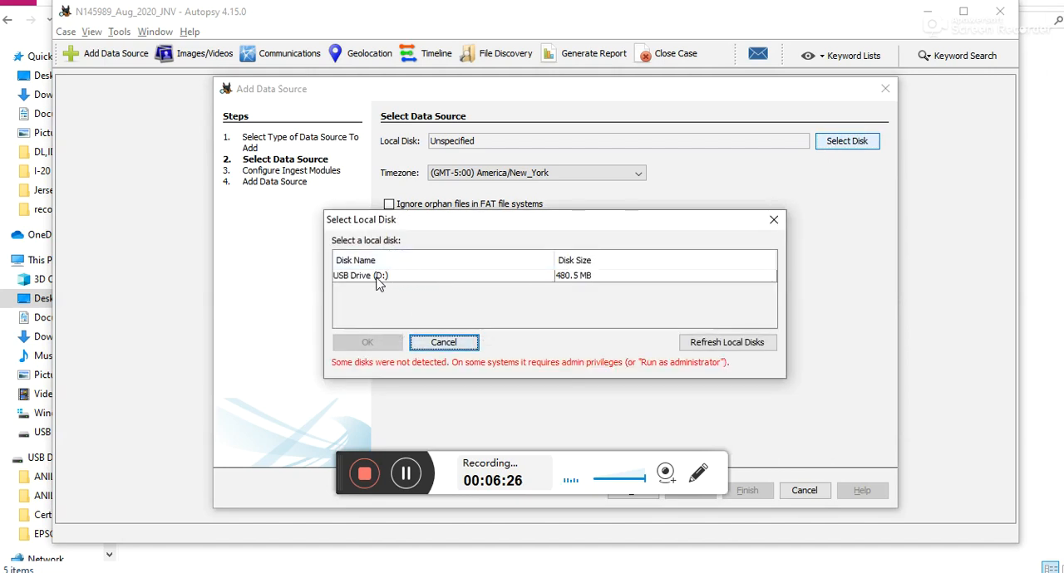
pyautogui.click(378, 281)
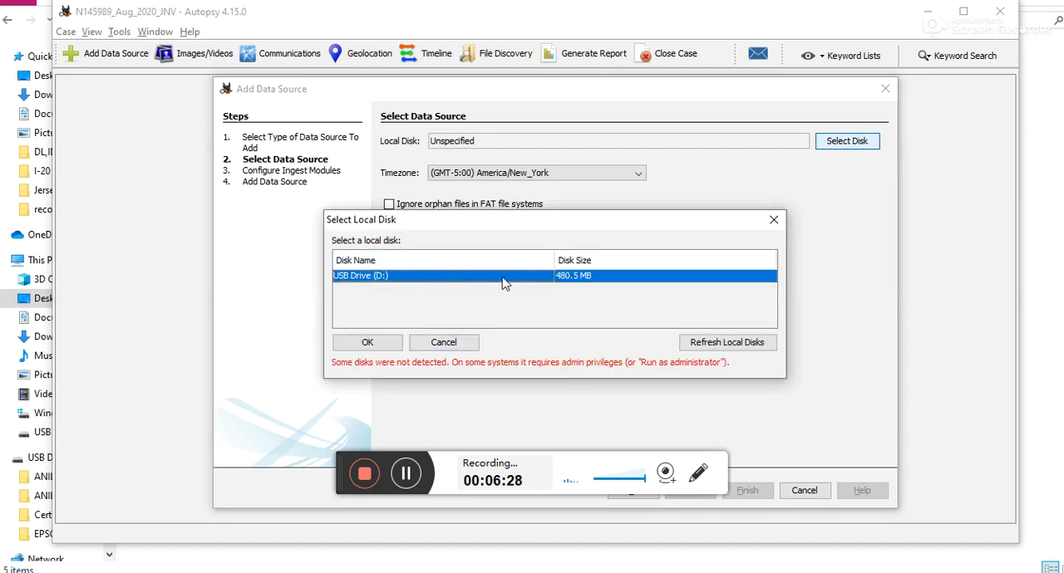
pyautogui.click(376, 344)
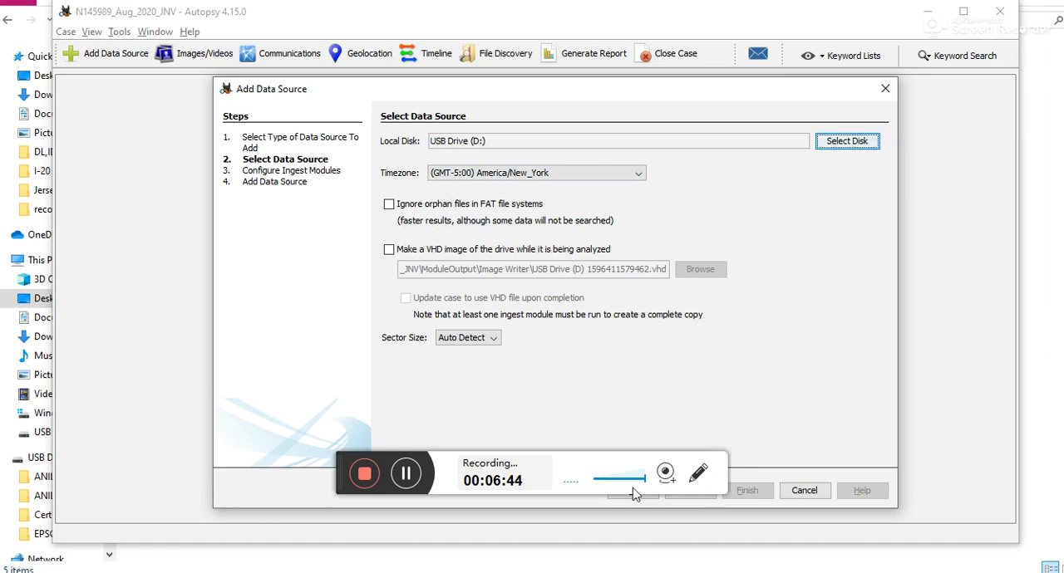
pyautogui.click(589, 457)
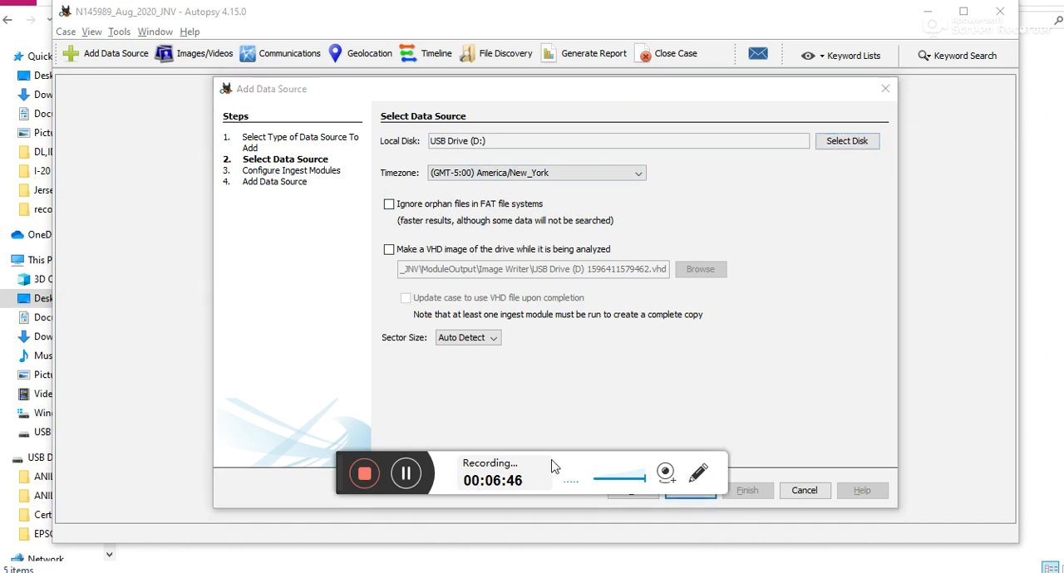
pyautogui.click(700, 498)
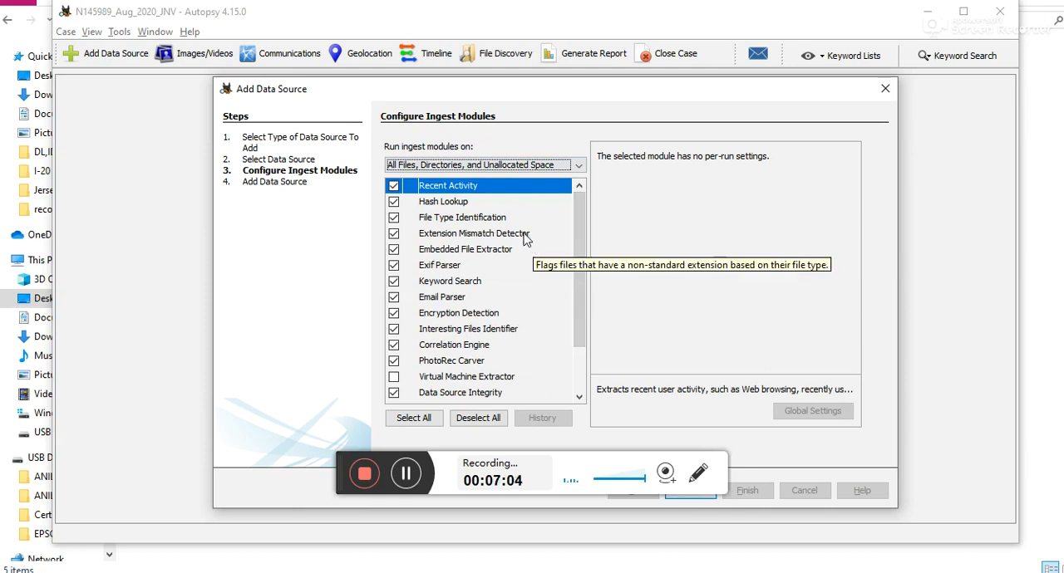
# Step: Review the list of ingest modules and their descriptions, including the File Type Identification and Extension Mismatch Detector settings
pyautogui.scroll(-2, 489, 309)
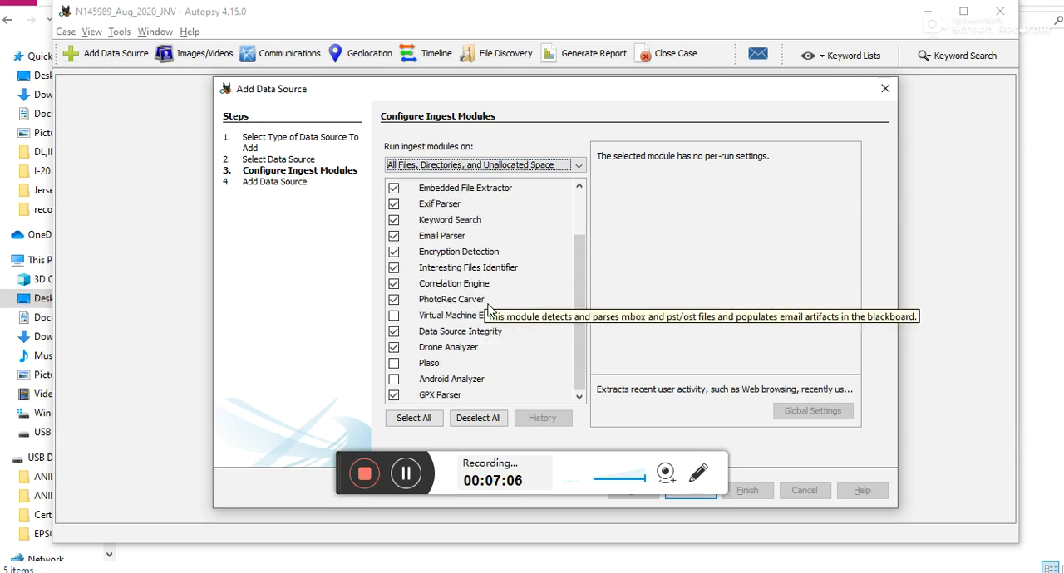
pyautogui.scroll(2, 489, 309)
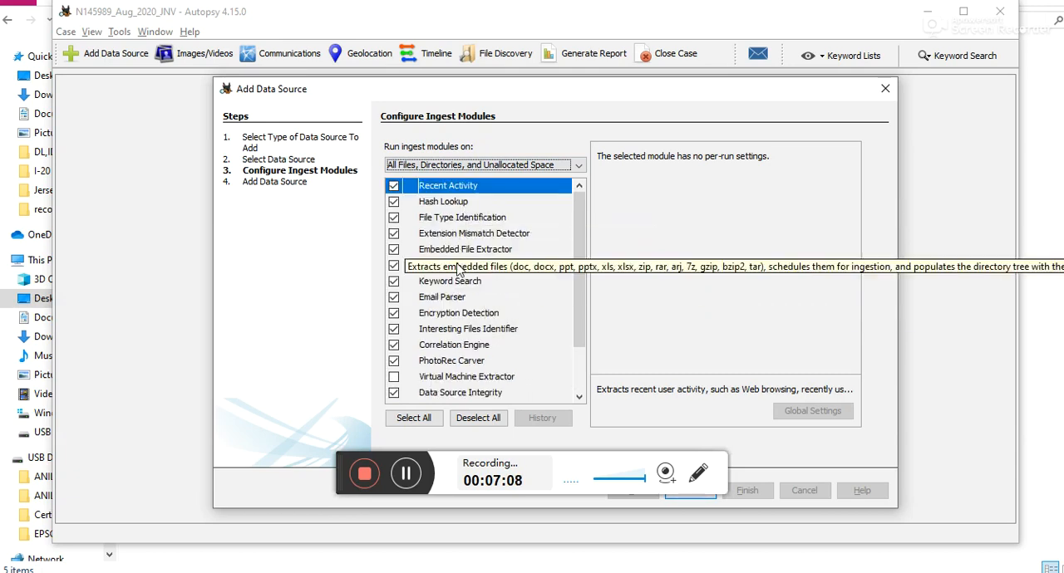
pyautogui.click(448, 206)
pyautogui.click(449, 218)
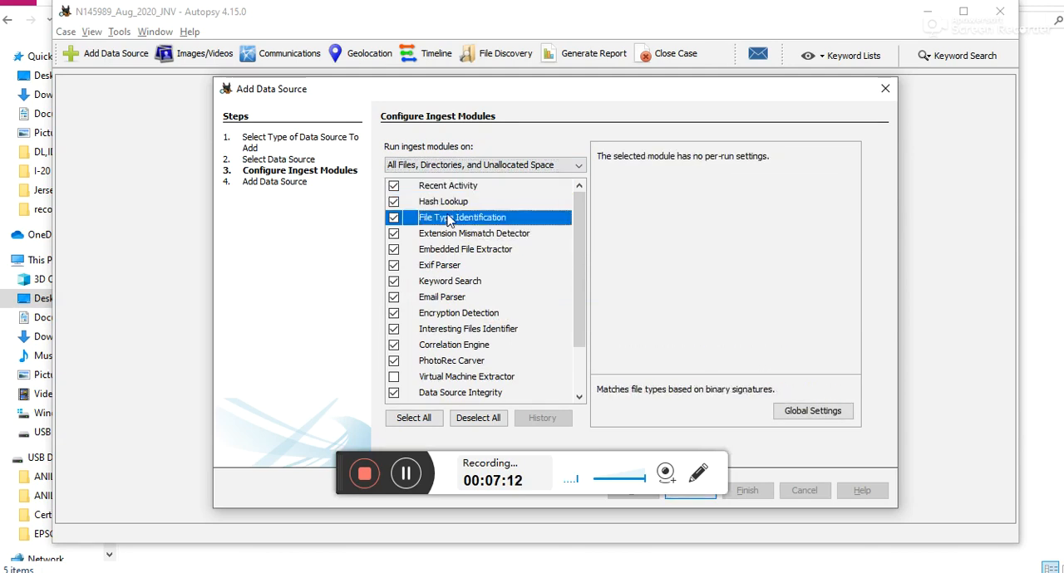
pyautogui.click(453, 237)
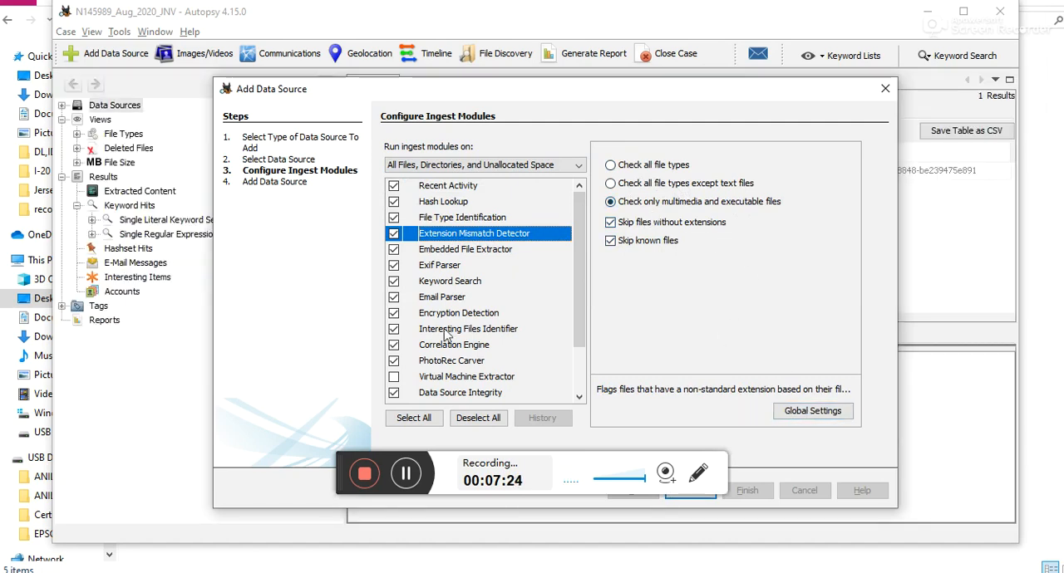
pyautogui.scroll(-3, 490, 280)
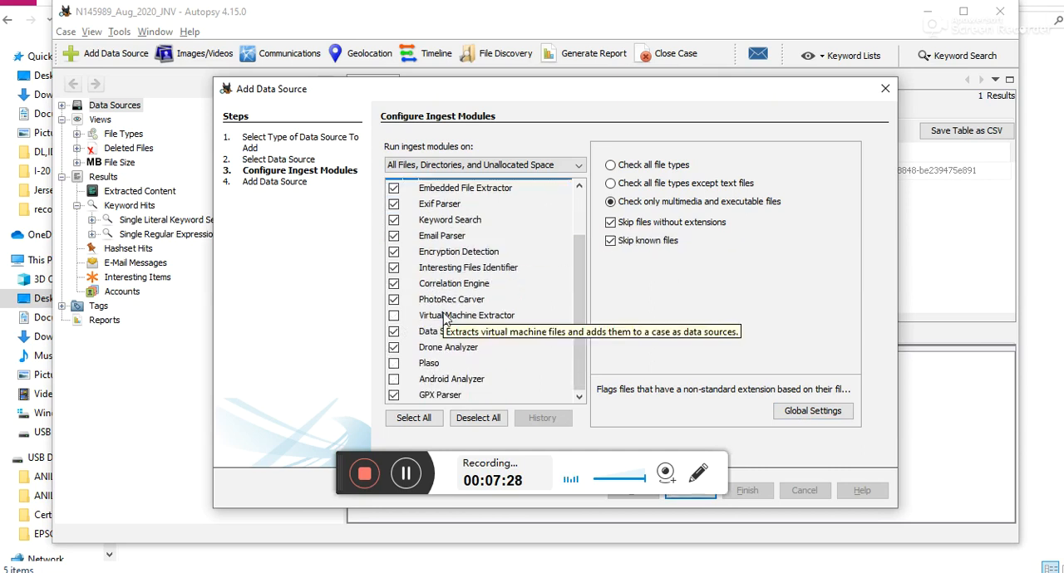
pyautogui.scroll(3, 446, 320)
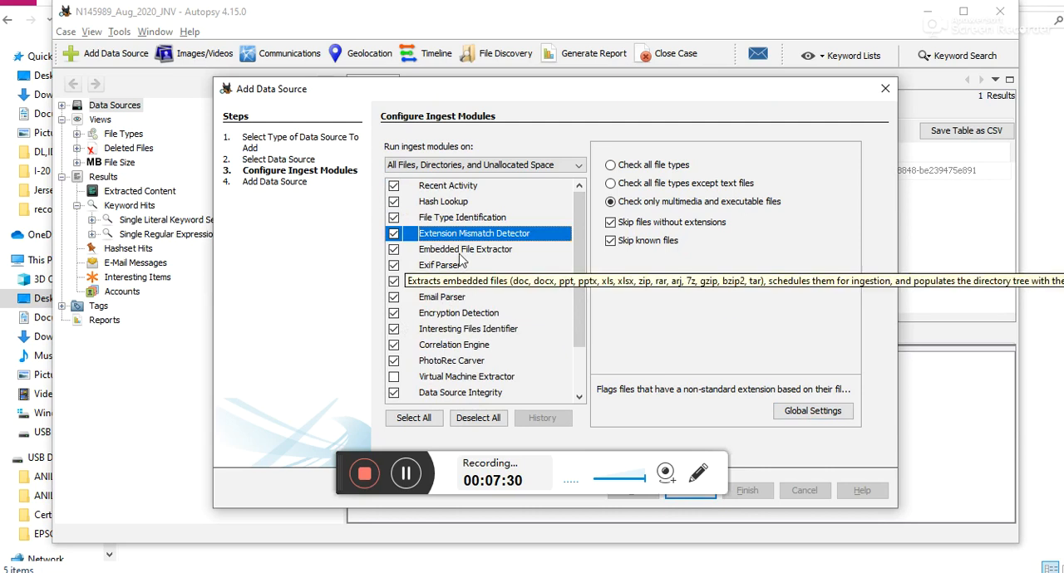
pyautogui.scroll(-1, 456, 279)
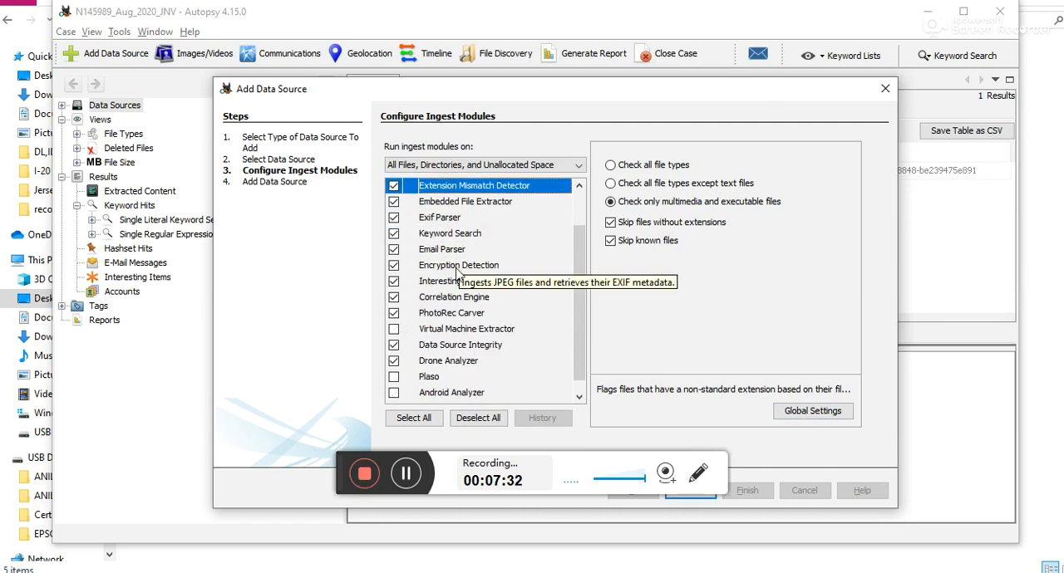
pyautogui.scroll(1, 456, 279)
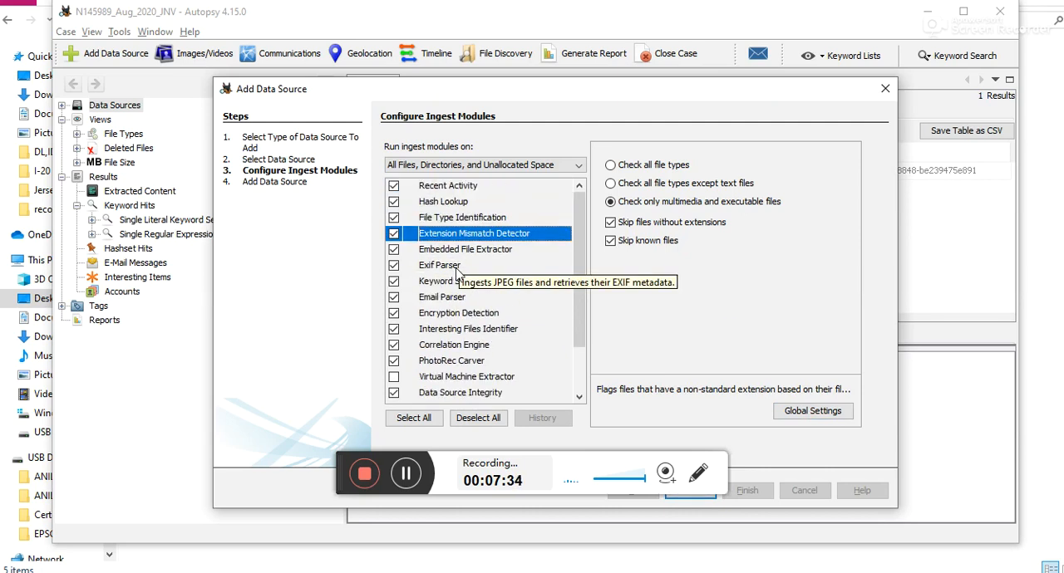
pyautogui.scroll(-2, 456, 279)
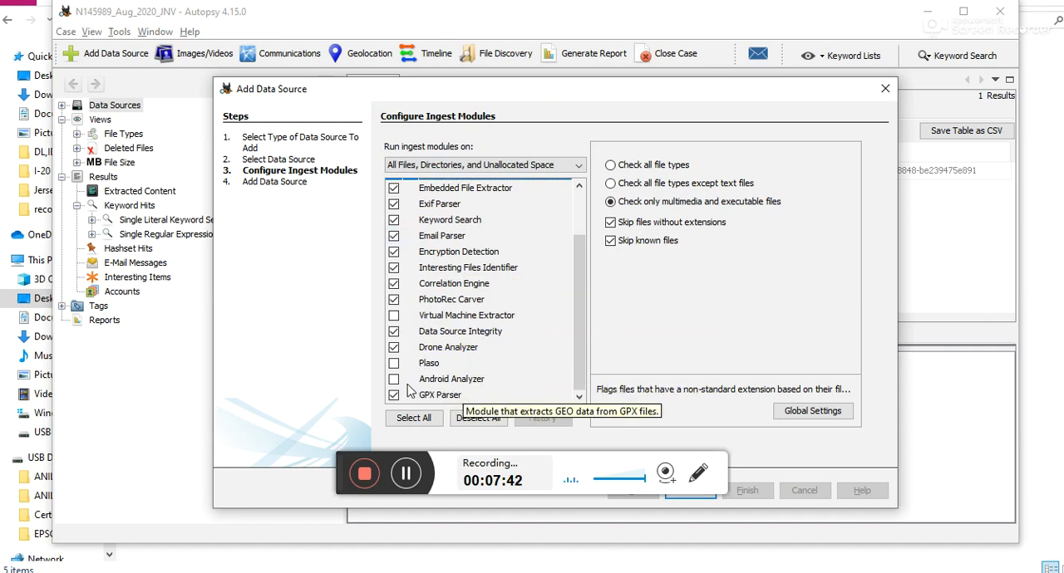
pyautogui.scroll(2, 511, 349)
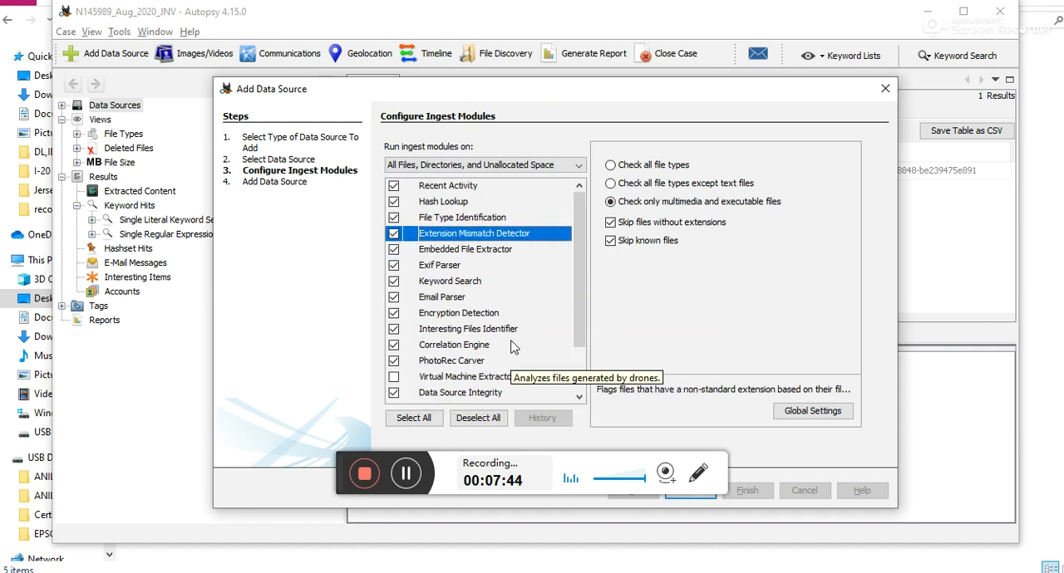
pyautogui.scroll(-2, 511, 347)
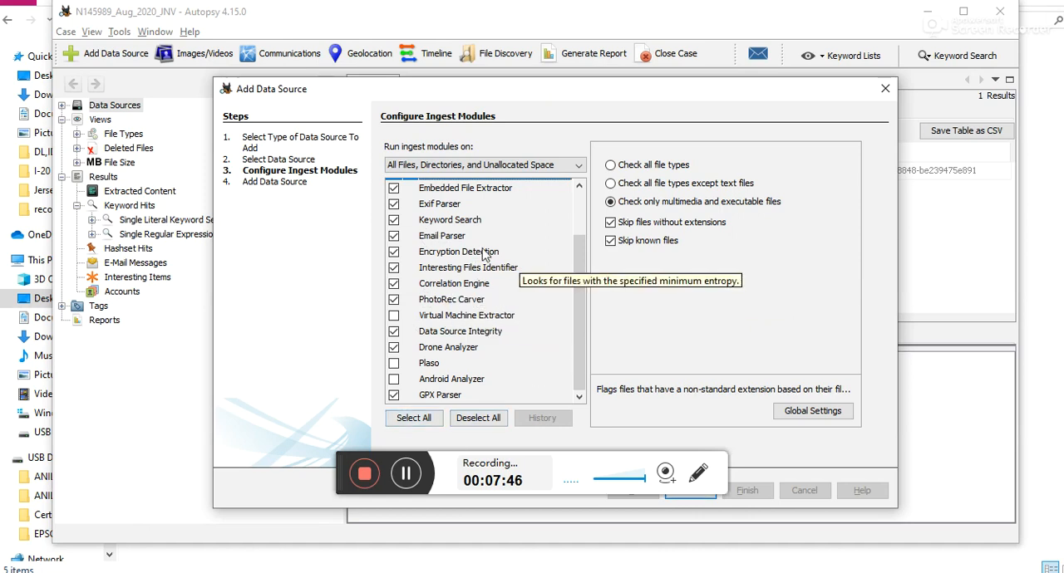
pyautogui.scroll(2, 485, 245)
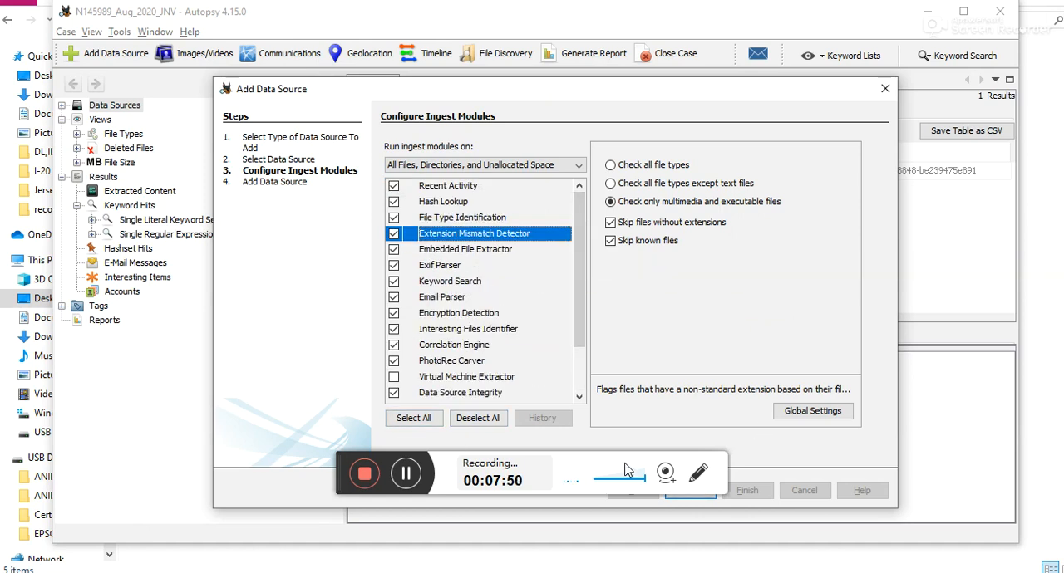
# Step: Accept the ingest module configuration, add the USB drive to the case database and finish the data source wizard
pyautogui.click(580, 456)
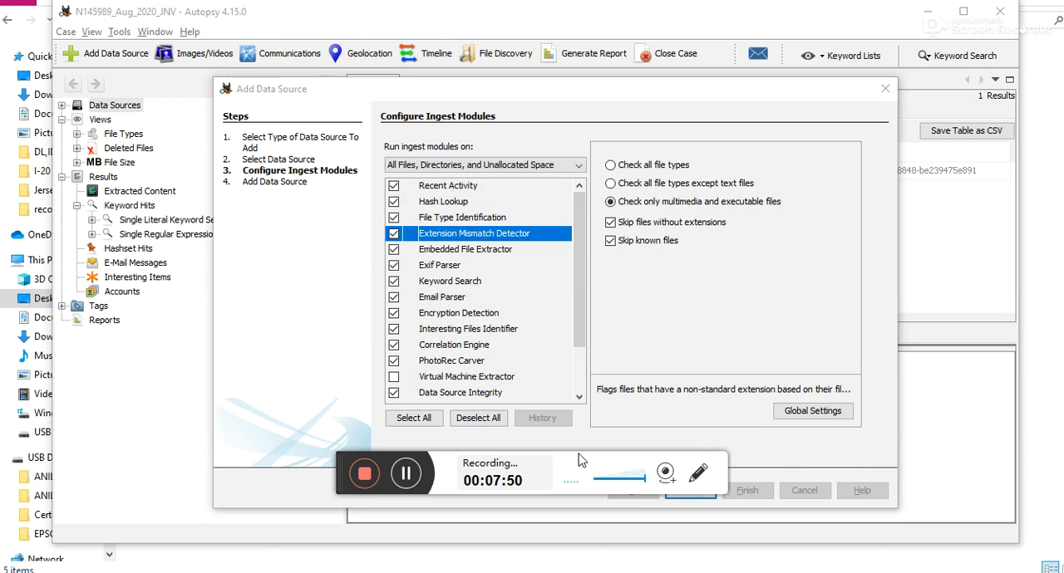
pyautogui.click(685, 497)
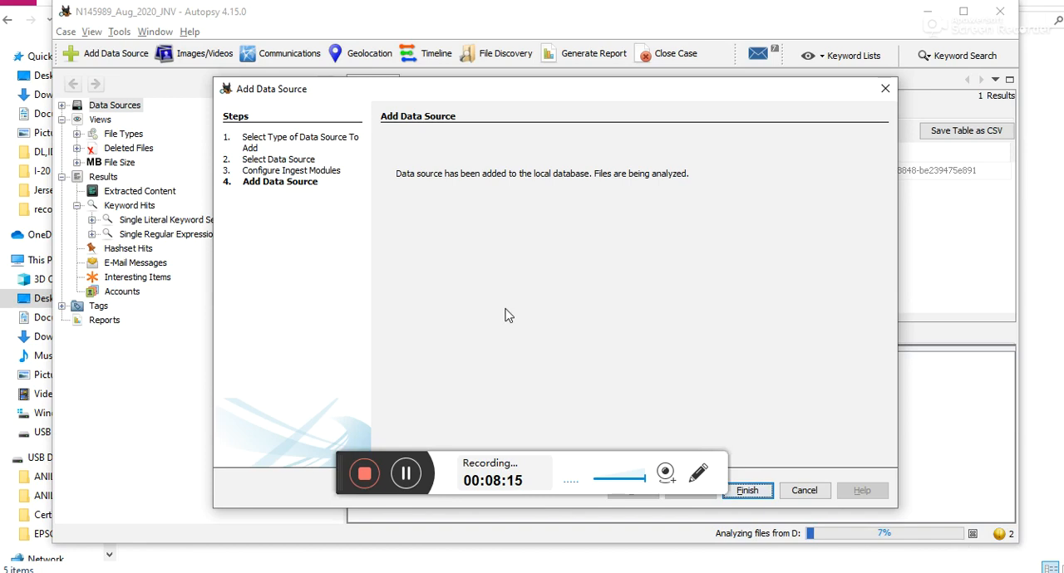
pyautogui.click(599, 457)
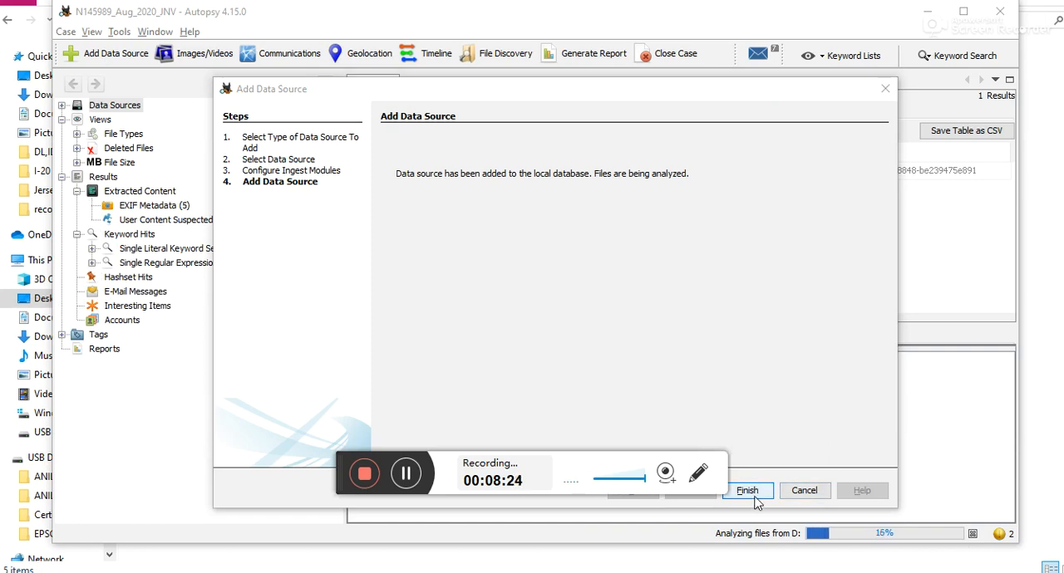
pyautogui.click(755, 497)
pyautogui.click(756, 497)
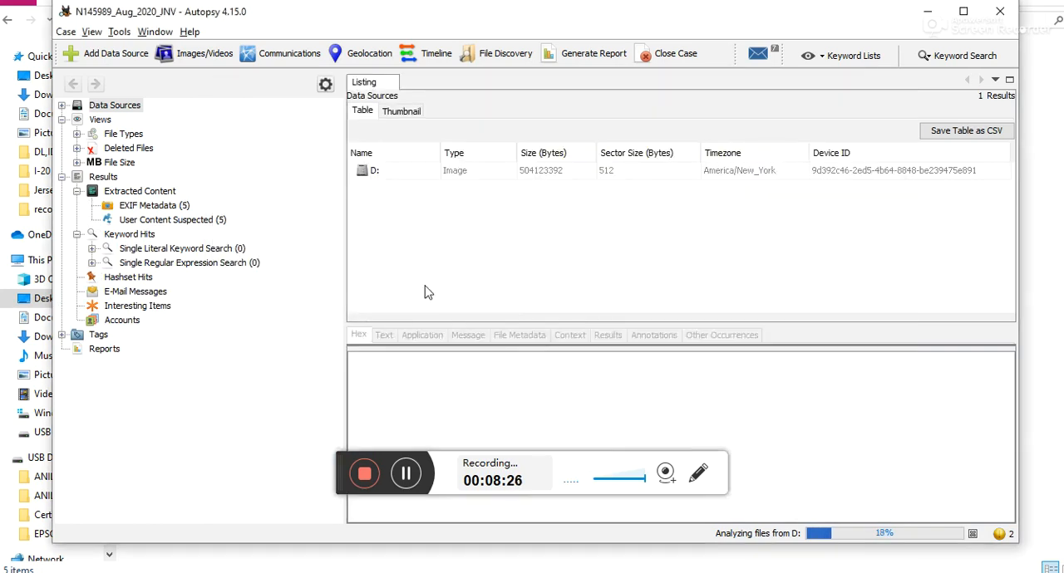
# Step: View the D: data source's details, then expand Data Sources and the File Types, Deleted Files and File Size views
pyautogui.click(374, 172)
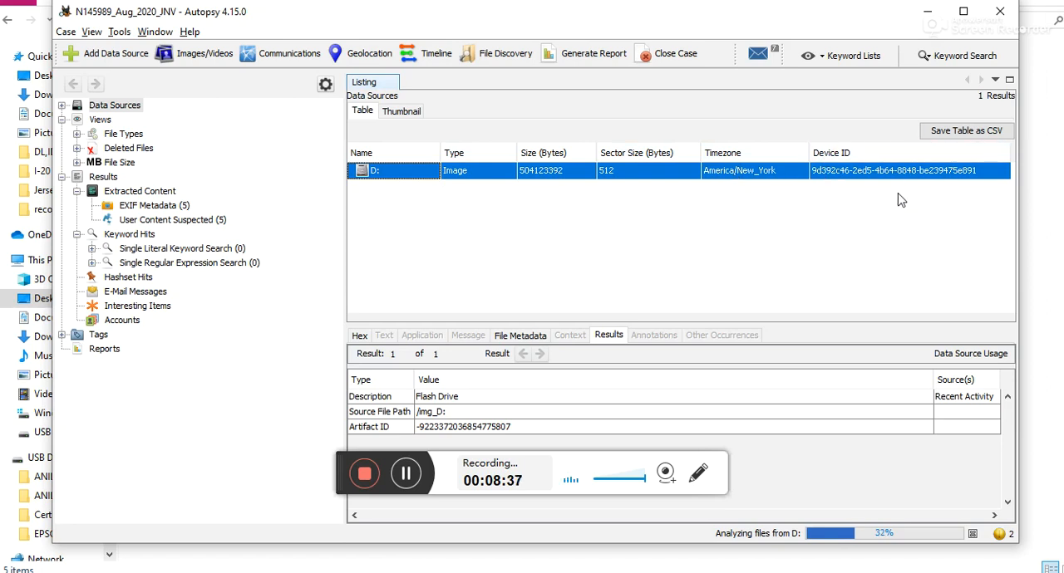
pyautogui.click(61, 111)
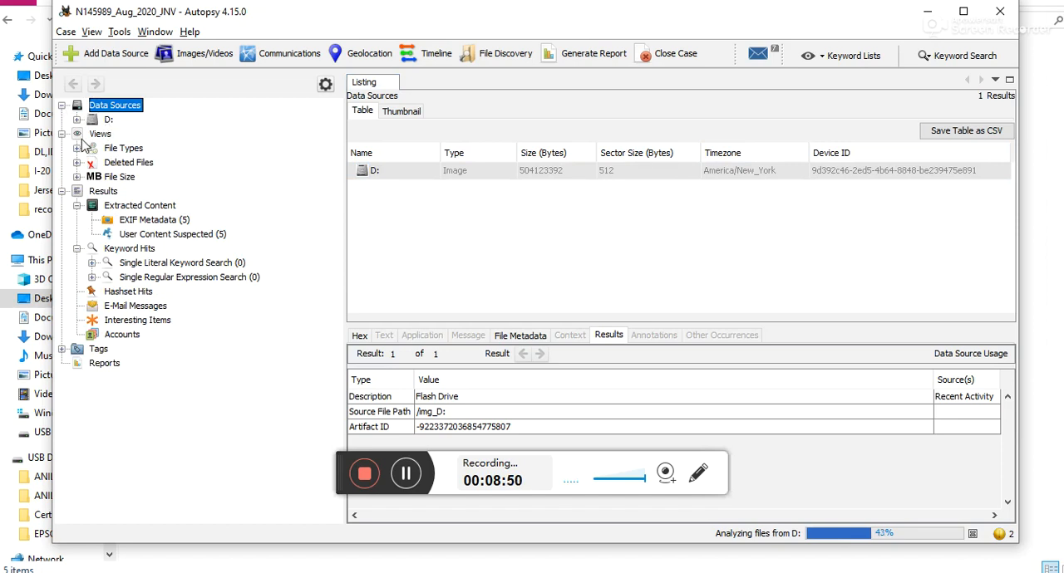
pyautogui.click(92, 137)
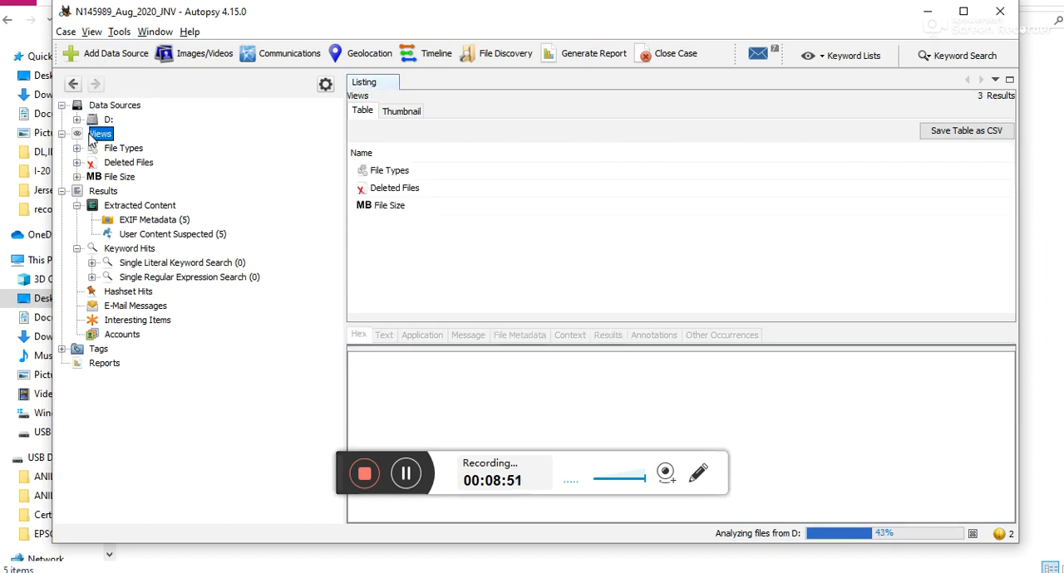
pyautogui.click(76, 149)
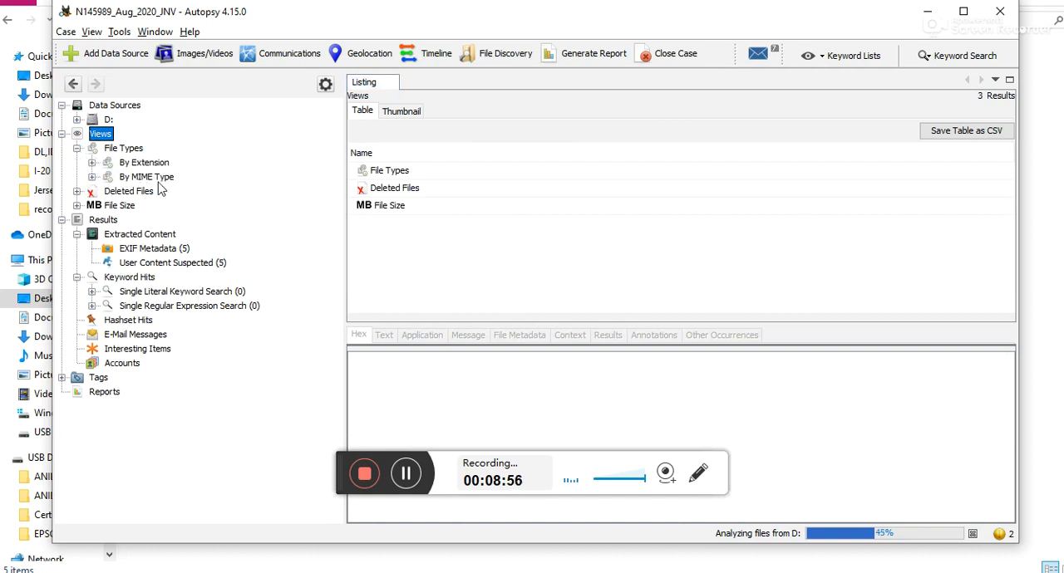
pyautogui.click(77, 192)
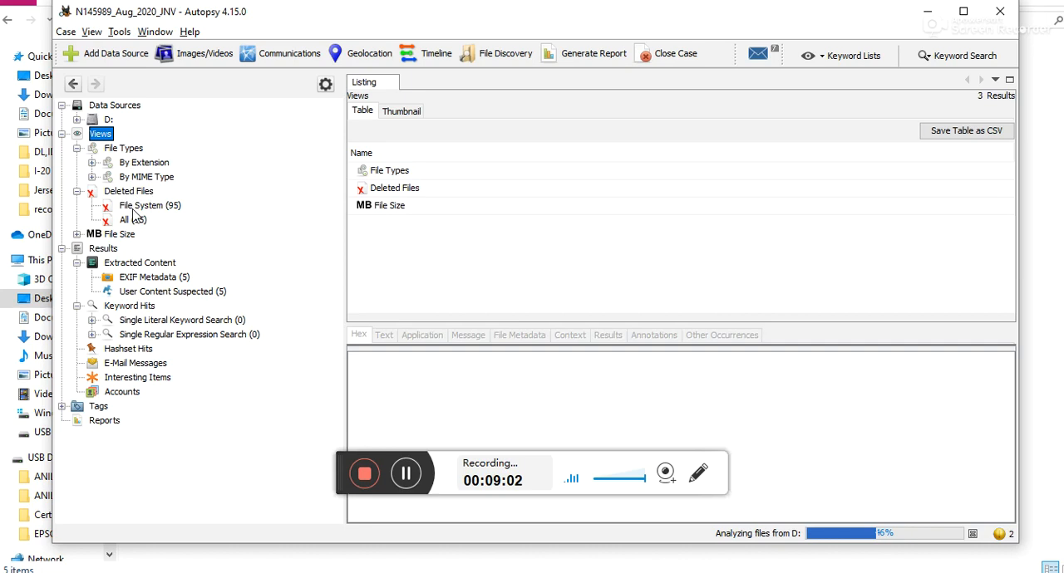
pyautogui.click(78, 234)
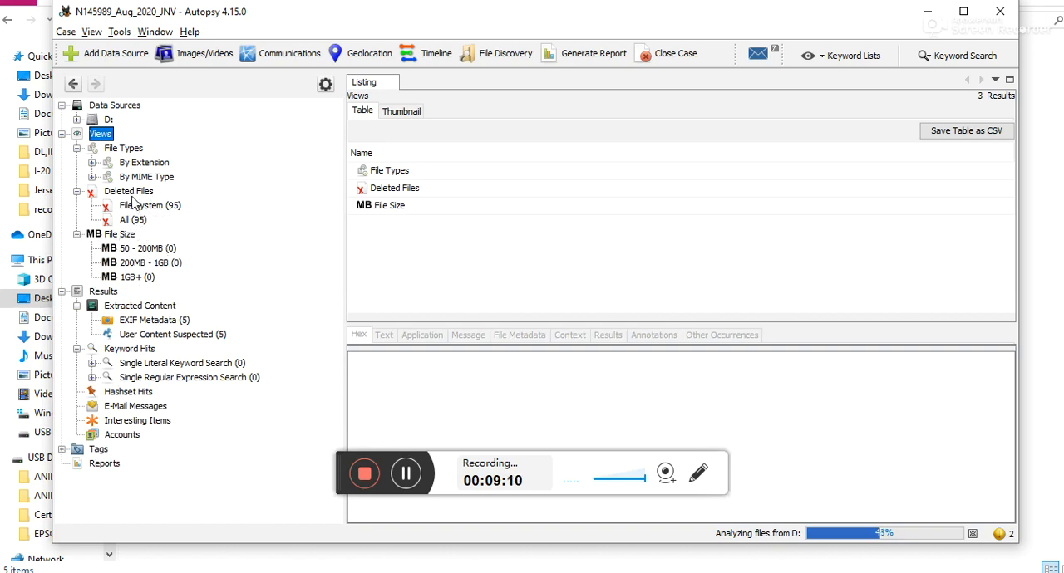
# Step: Expand the file types by extension and look through the list of image files found on the drive
pyautogui.click(92, 163)
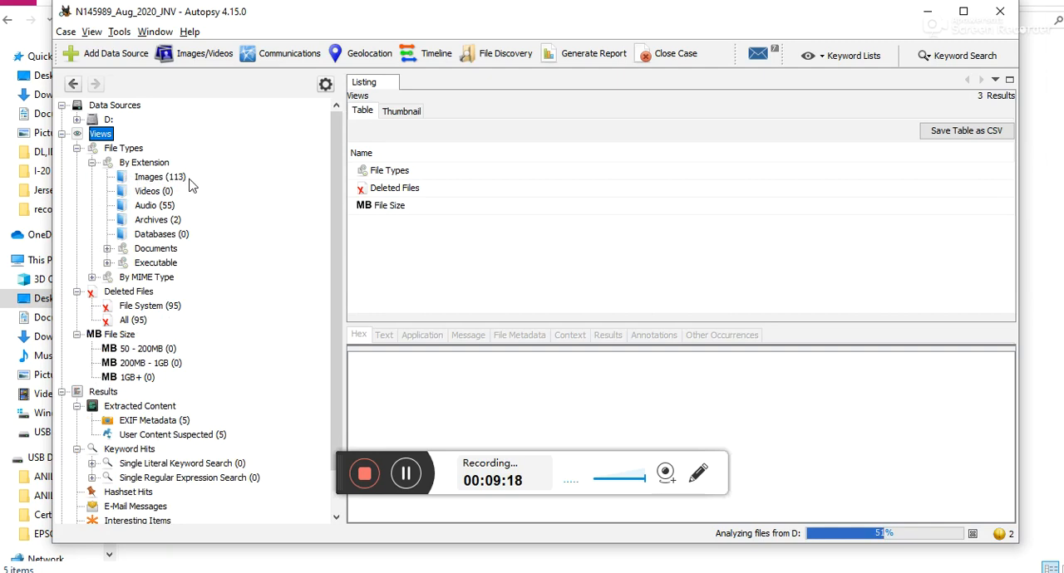
pyautogui.click(152, 182)
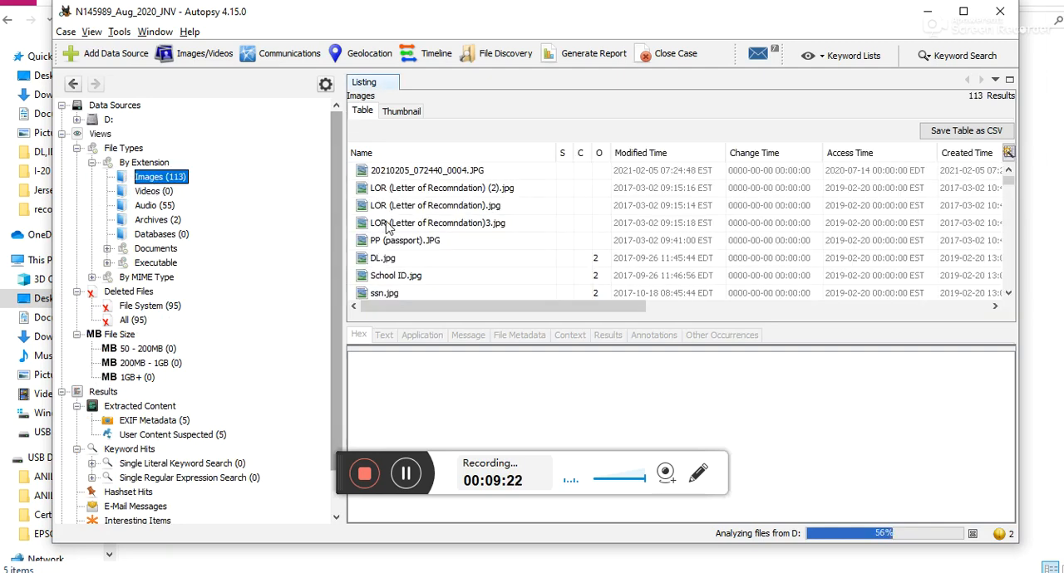
pyautogui.scroll(-5, 459, 200)
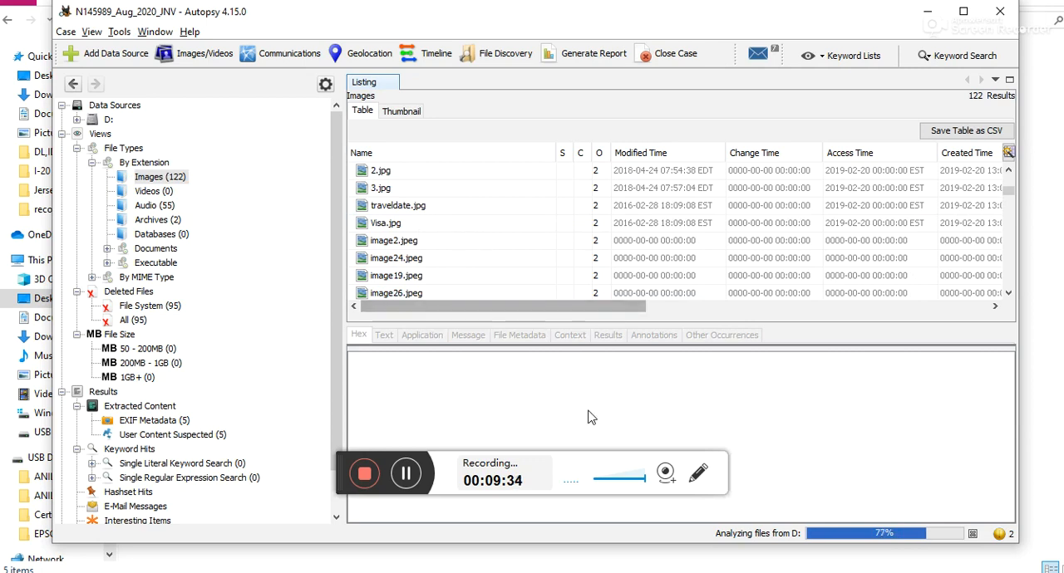
# Step: Preview image24.jpeg, image19.jpeg, image26.jpeg, image23.jpeg, image15.jpeg and image18.jpeg one after another
pyautogui.click(420, 263)
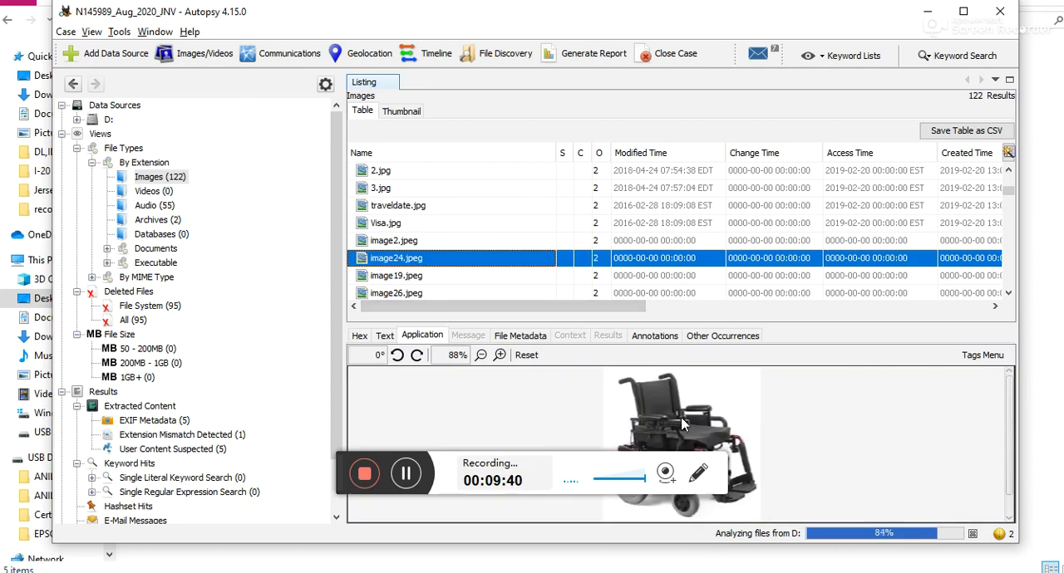
pyautogui.click(417, 283)
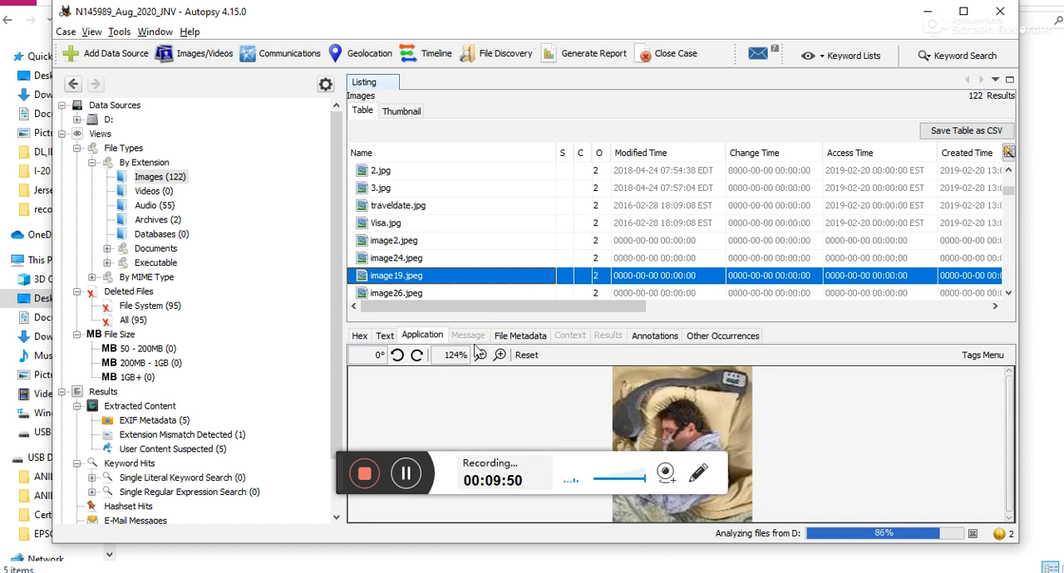
pyautogui.click(407, 292)
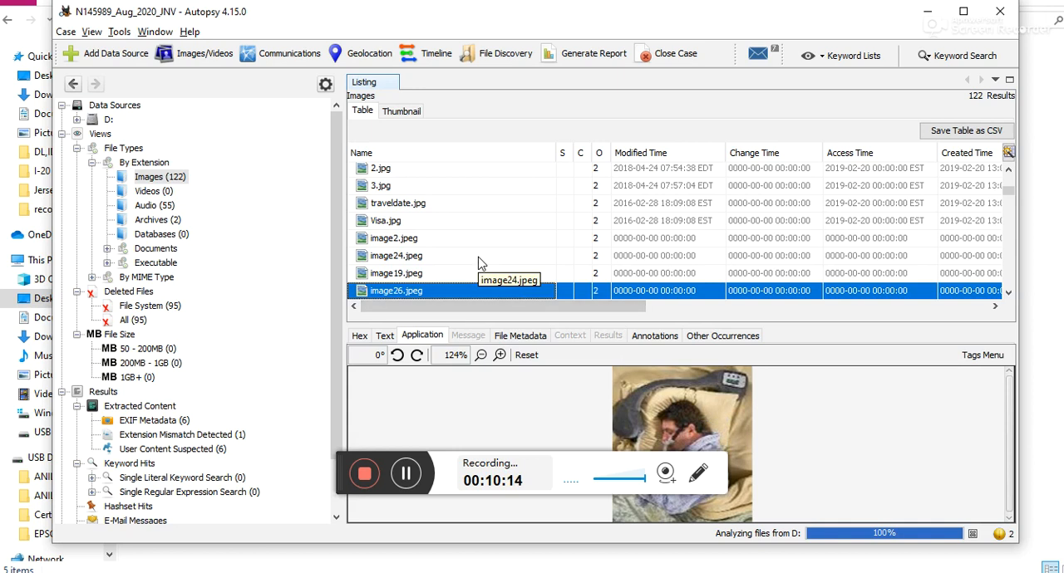
pyautogui.click(1008, 295)
pyautogui.click(1008, 295)
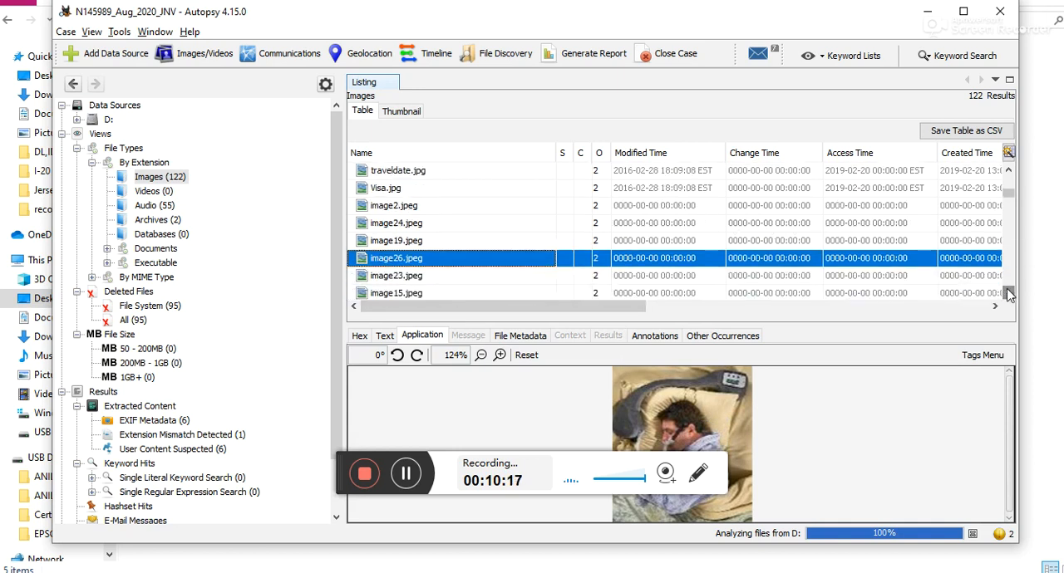
pyautogui.click(423, 276)
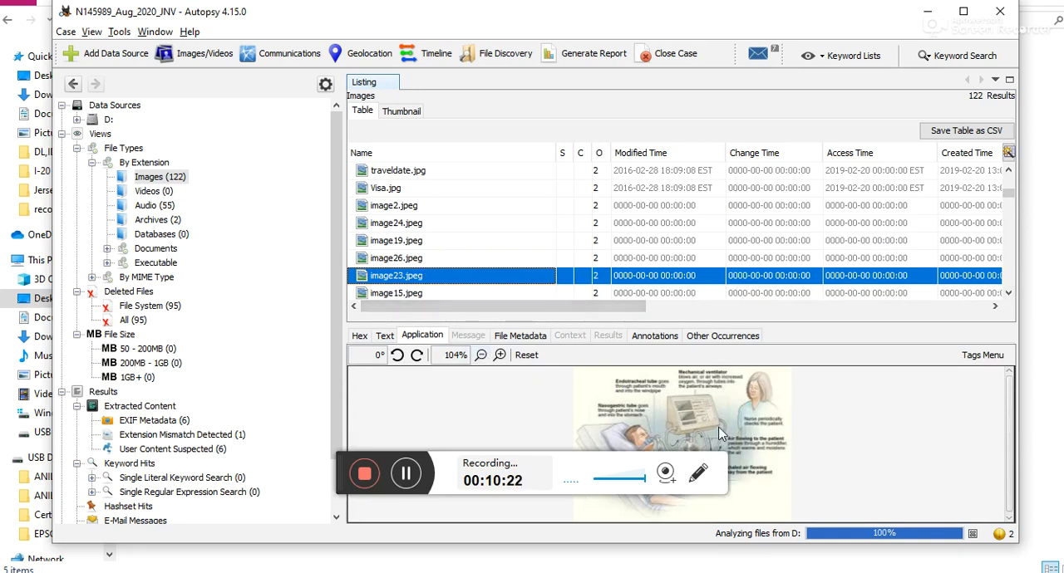
pyautogui.click(415, 297)
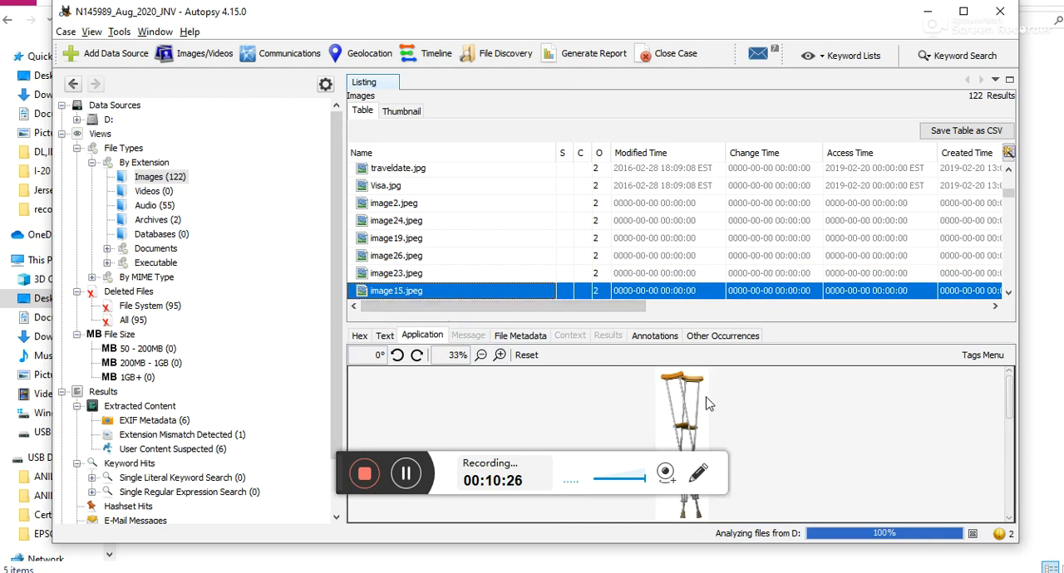
pyautogui.click(1008, 293)
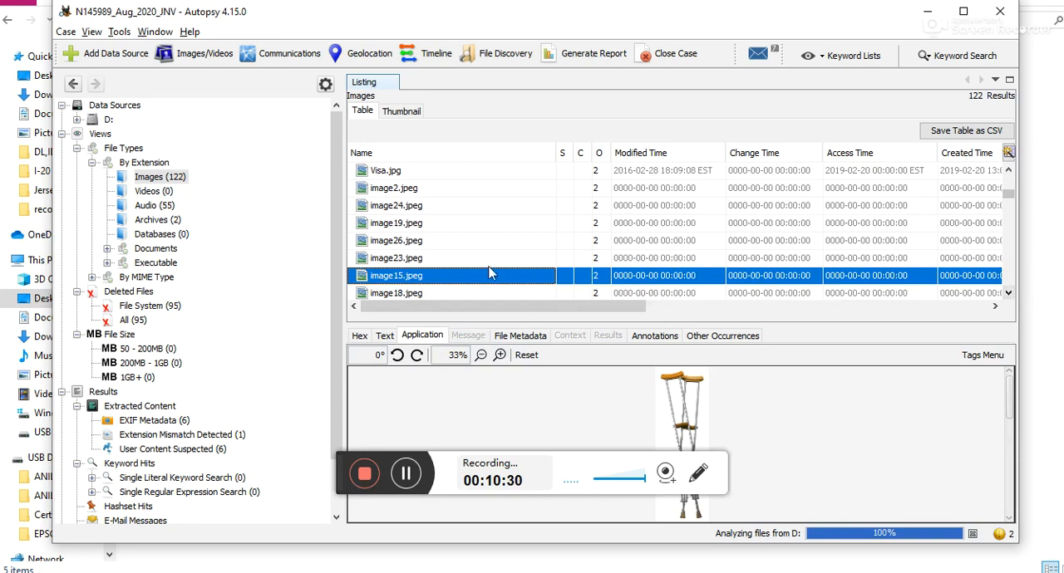
pyautogui.click(489, 296)
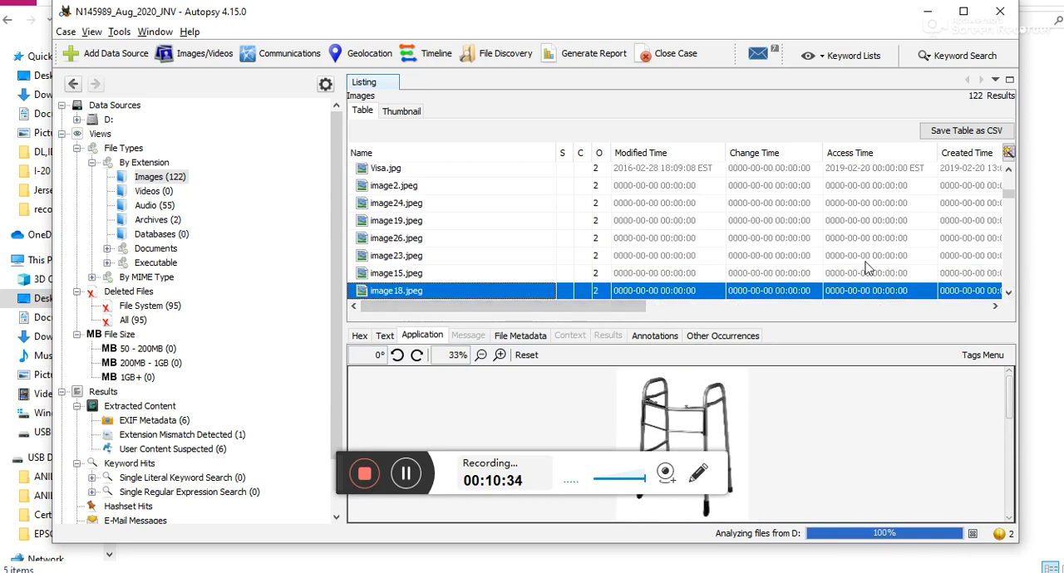
pyautogui.click(1008, 294)
pyautogui.click(1008, 293)
pyautogui.click(1008, 293)
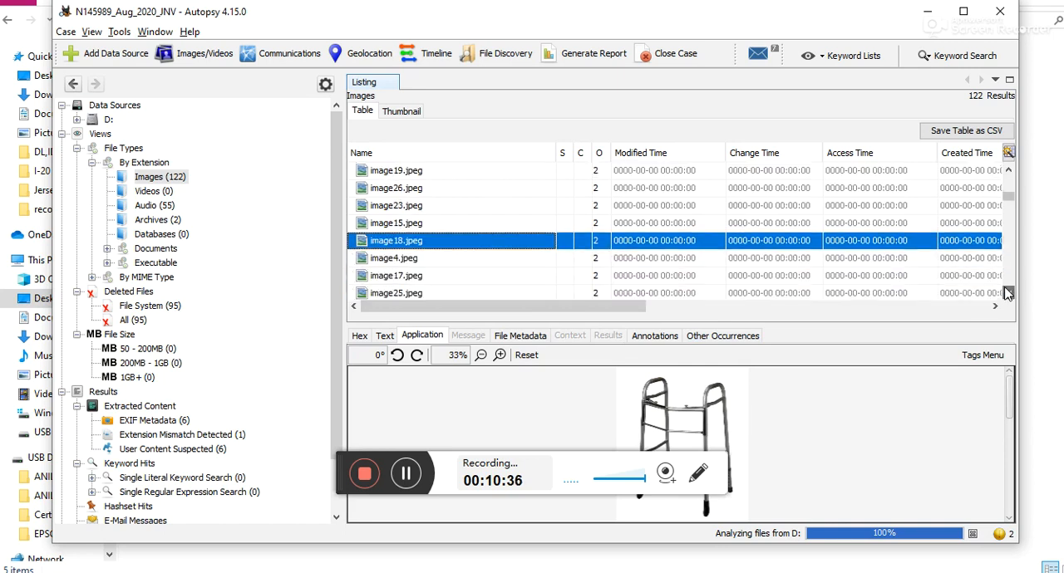
pyautogui.scroll(1, 520, 260)
pyautogui.scroll(1, 516, 260)
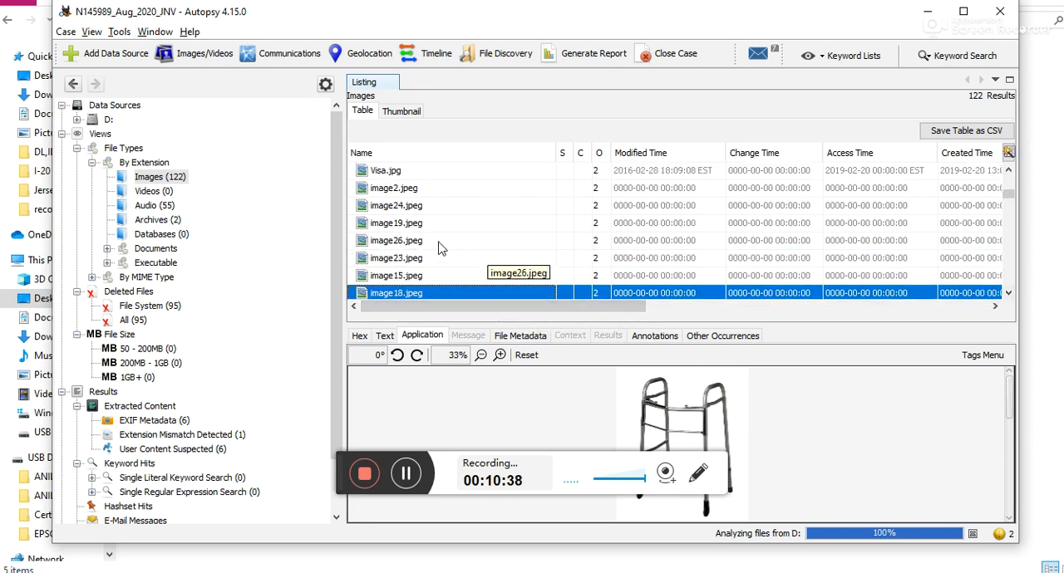
# Step: Preview image23.jpeg, image38.jpg and image31.jpeg from the list of image files
pyautogui.click(422, 261)
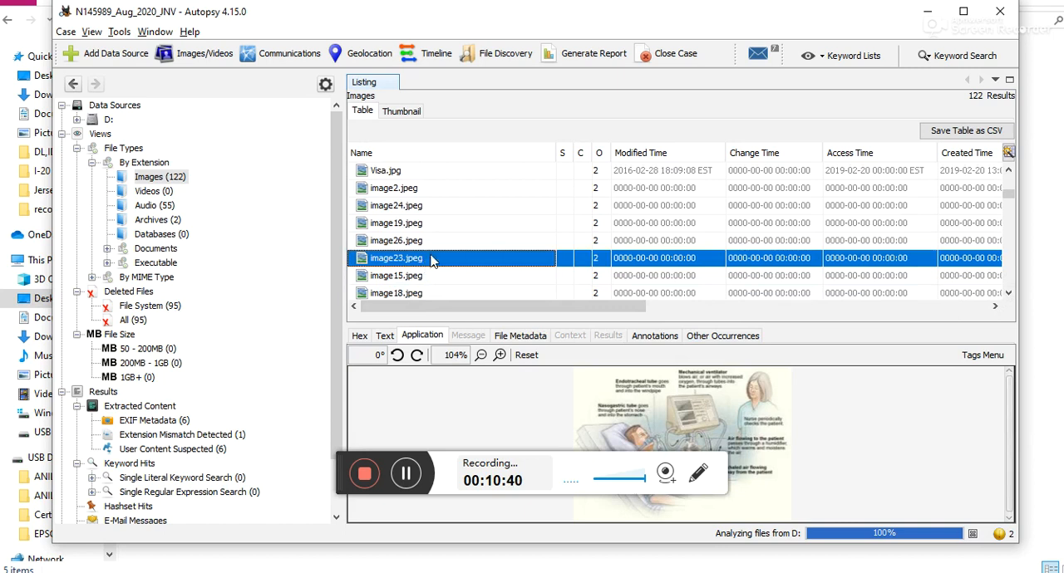
pyautogui.scroll(-3, 430, 261)
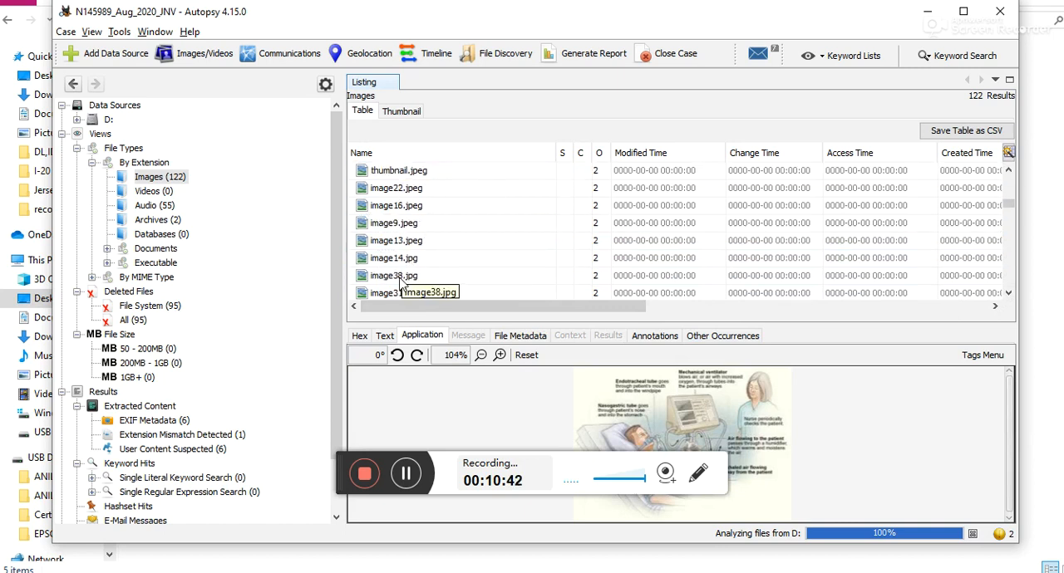
pyautogui.click(399, 280)
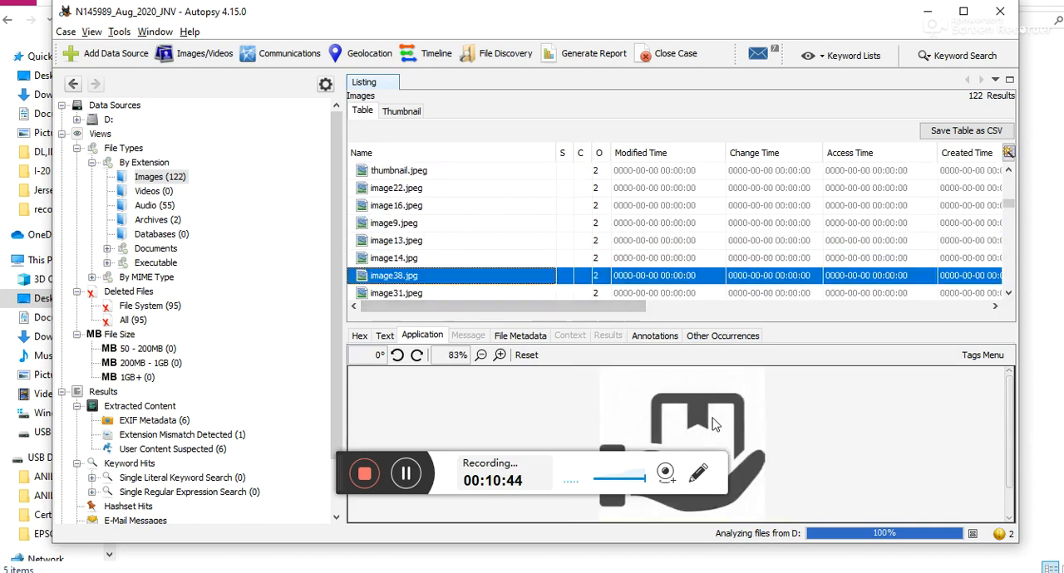
pyautogui.click(399, 294)
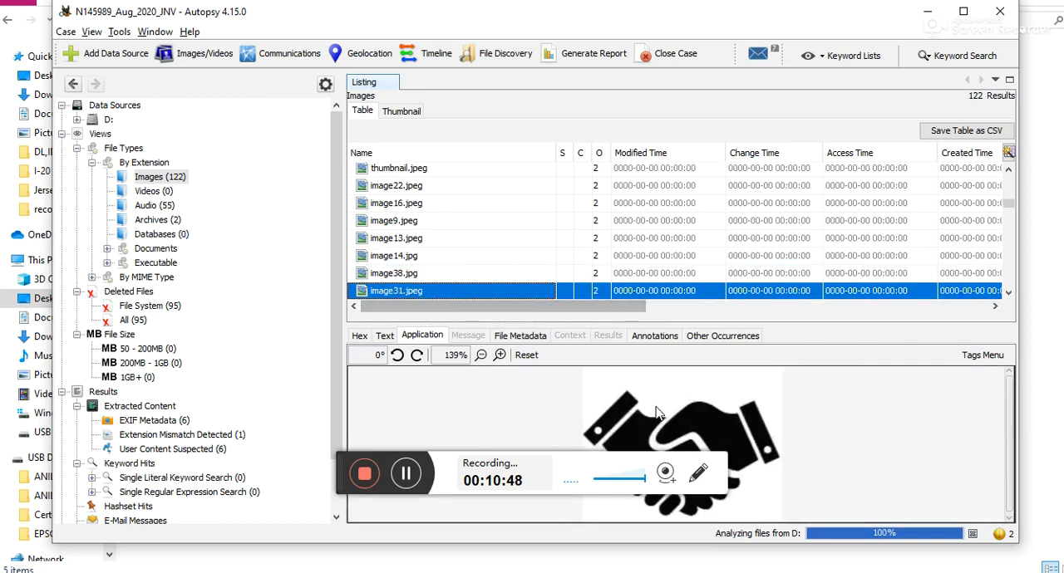
# Step: Extract image31.jpeg into the case's Export folder, keeping its file name, and dismiss the completion notice
pyautogui.rightClick(402, 292)
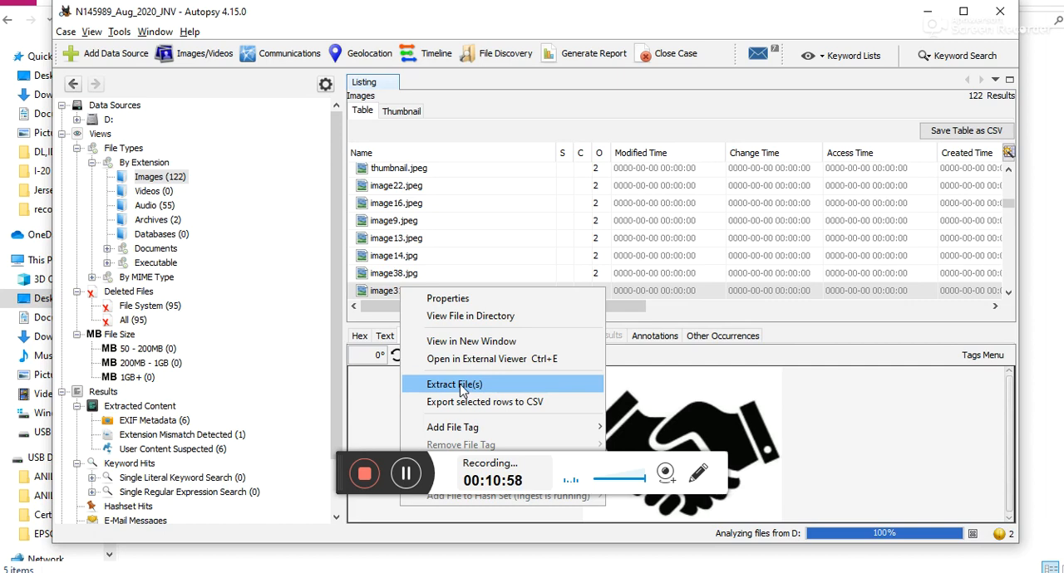
pyautogui.click(380, 293)
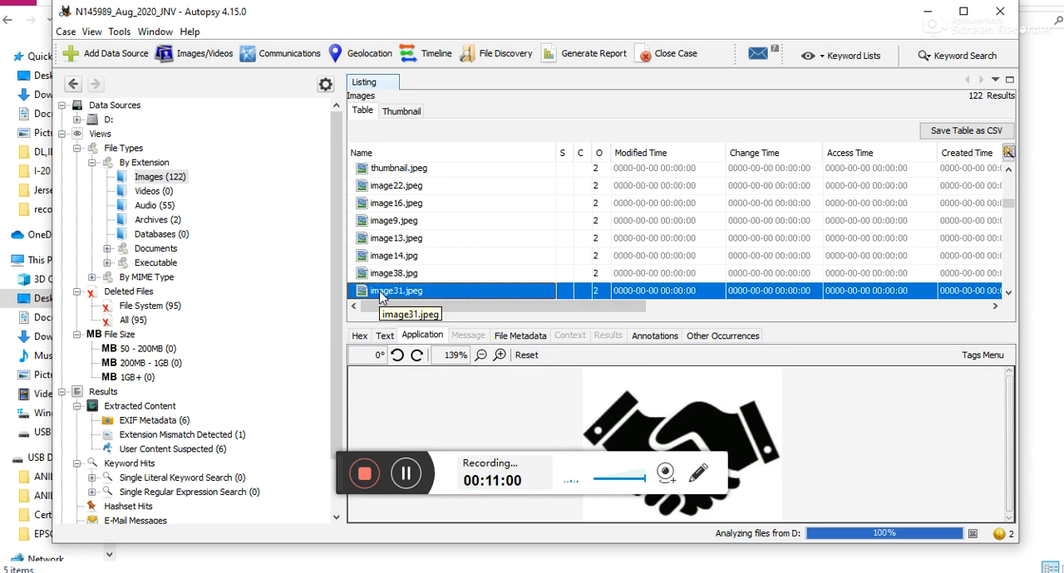
pyautogui.rightClick(380, 297)
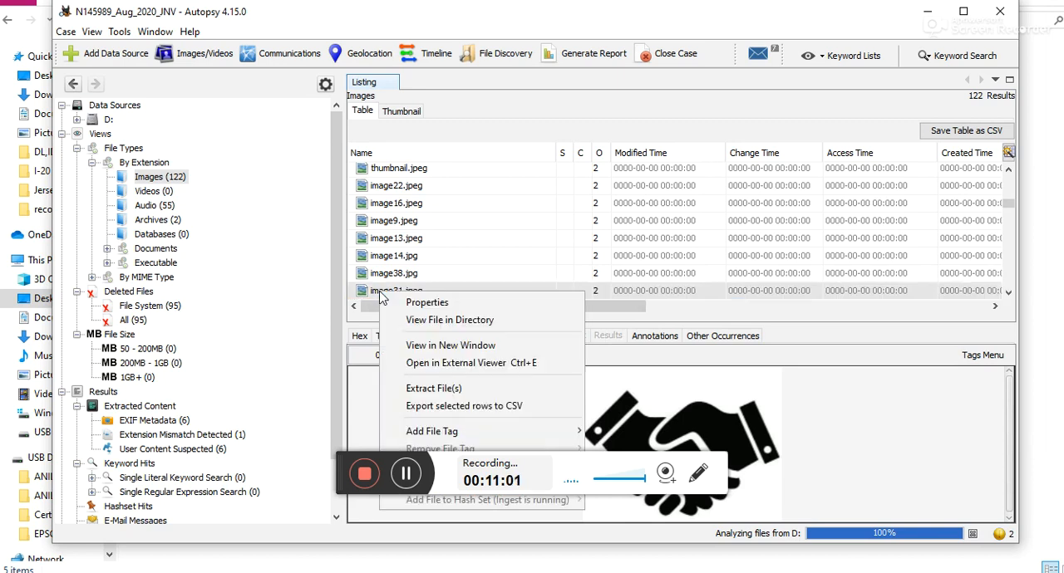
pyautogui.click(430, 389)
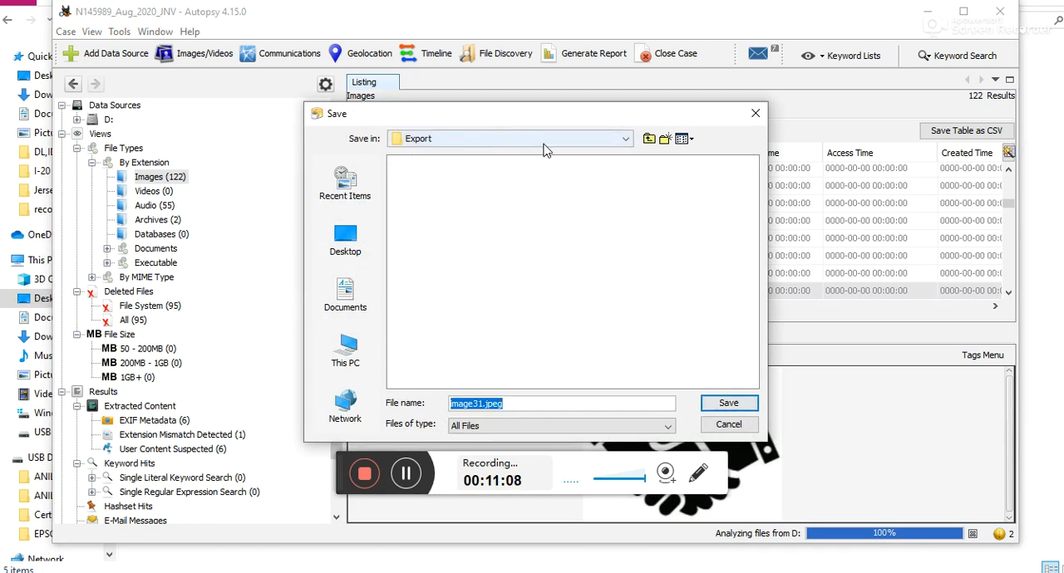
pyautogui.click(625, 140)
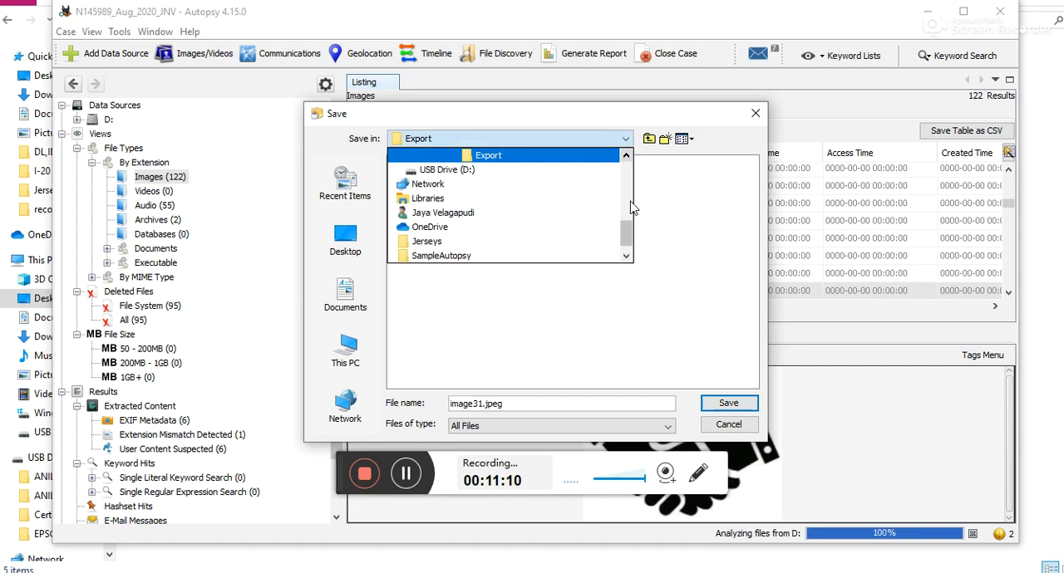
pyautogui.scroll(2, 630, 233)
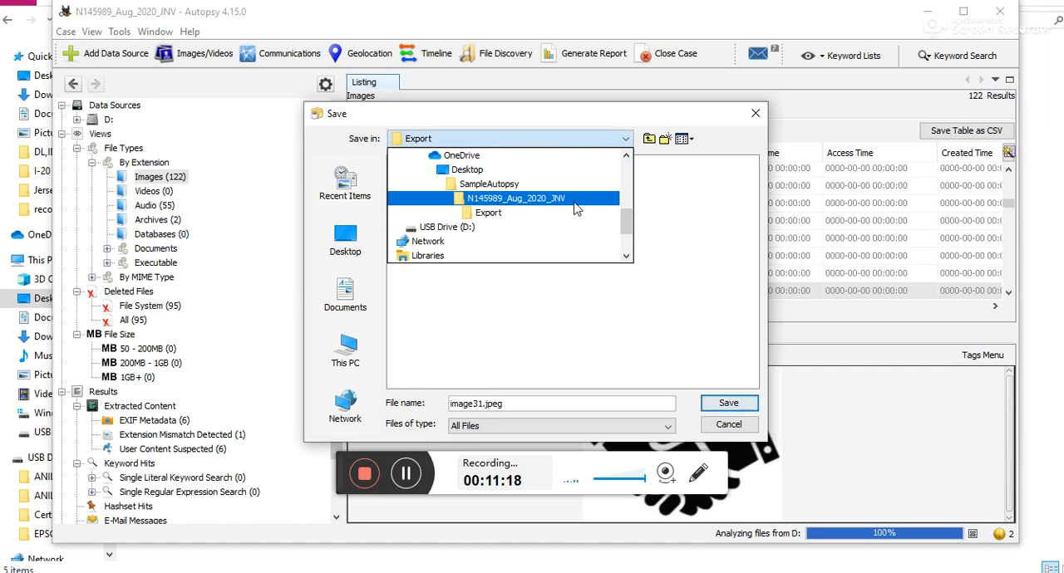
pyautogui.click(501, 215)
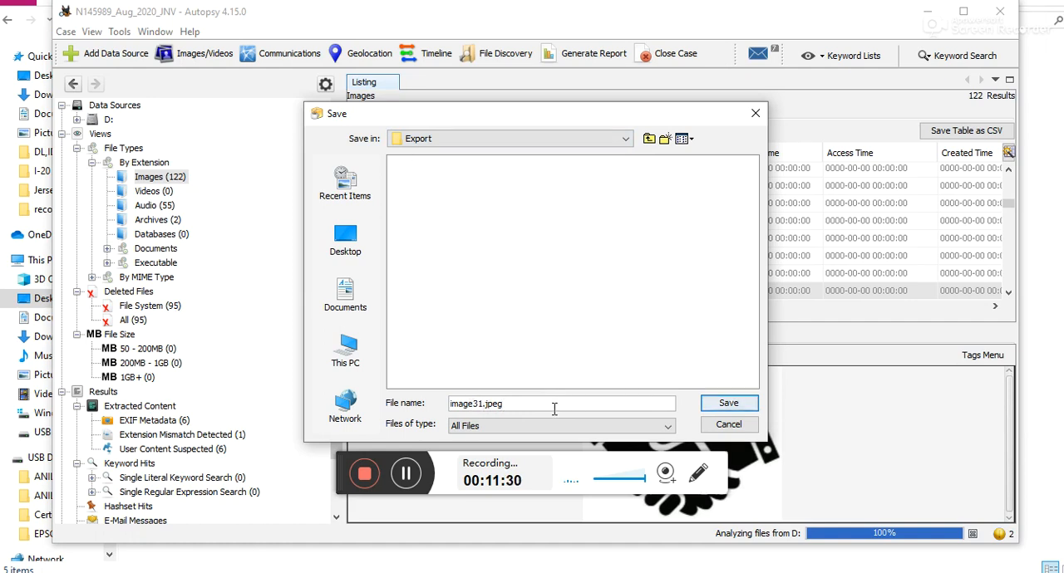
pyautogui.click(728, 403)
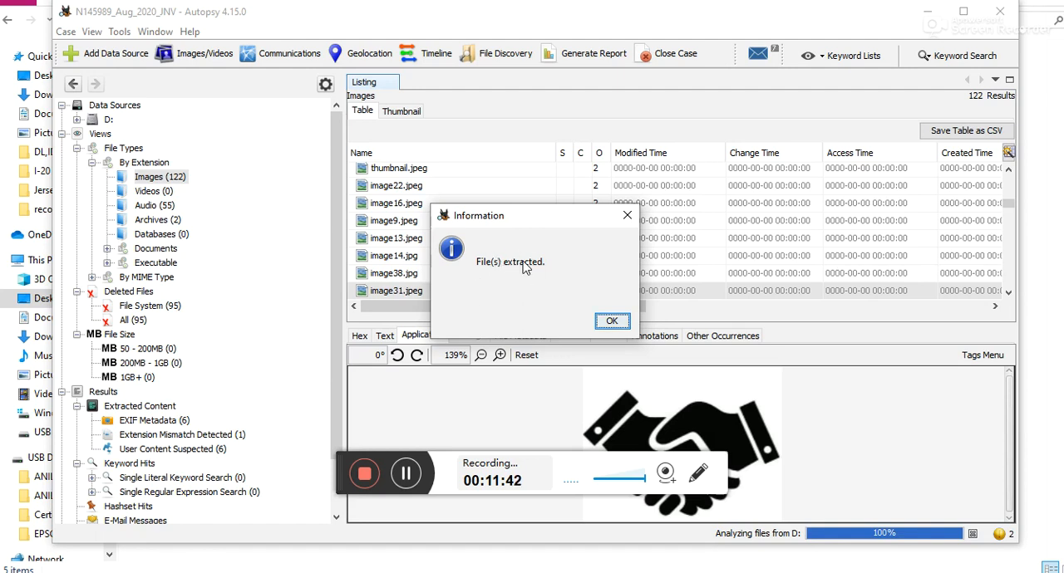
pyautogui.click(612, 322)
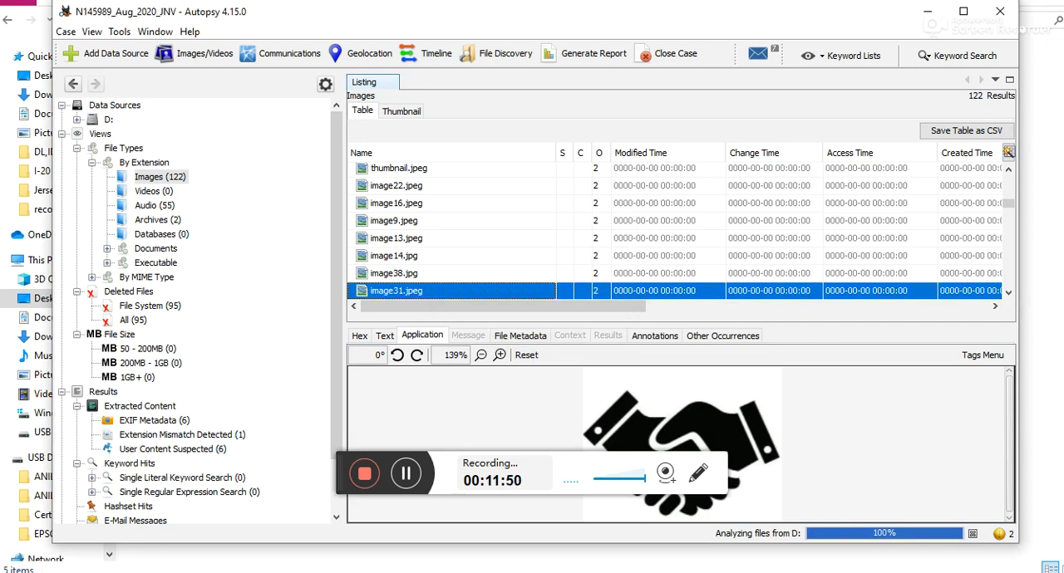
# Step: Switch to File Explorer and open the Export folder of case N145989_Aug_2020_JNV inside SampleAutopsy on the Desktop
pyautogui.hotkey('alt', 'Tab')
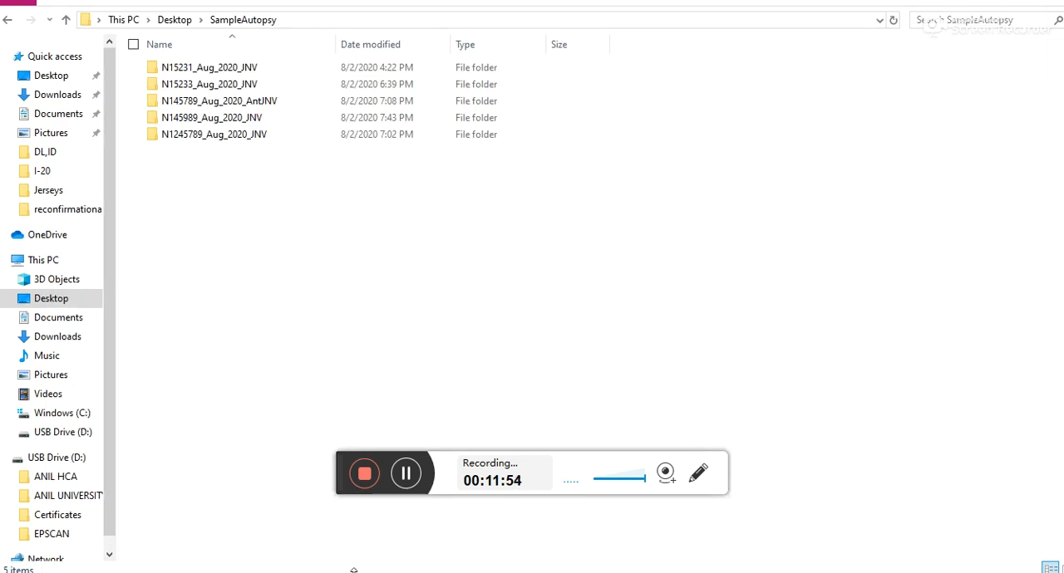
pyautogui.press('super')
pyautogui.press('super')
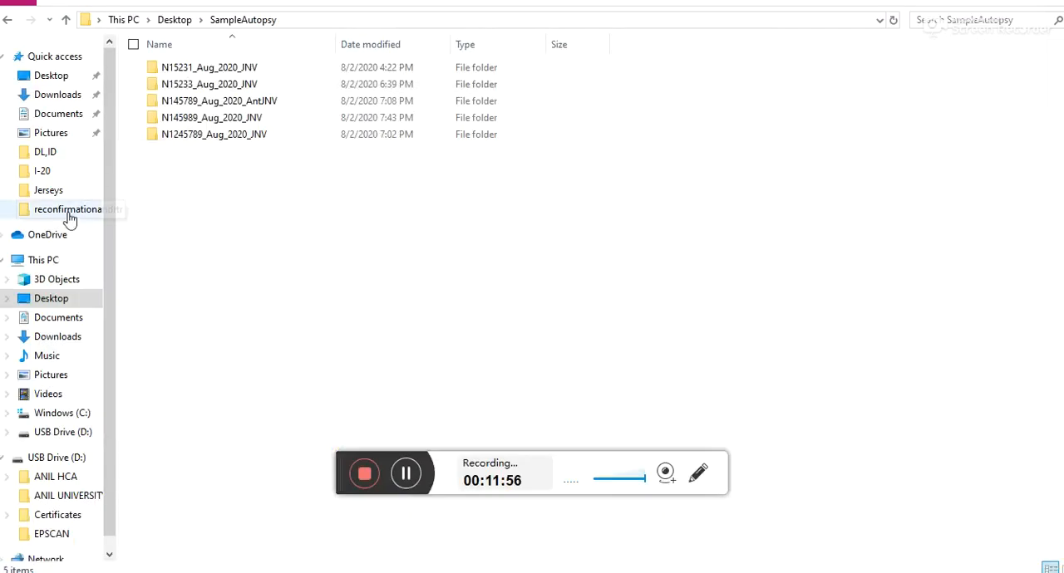
pyautogui.click(53, 300)
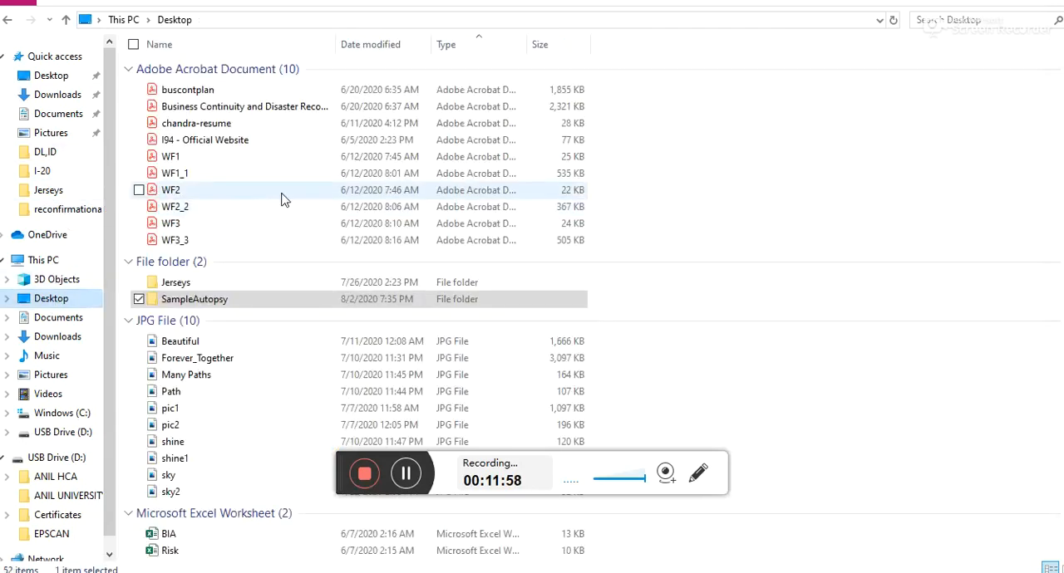
pyautogui.doubleClick(181, 300)
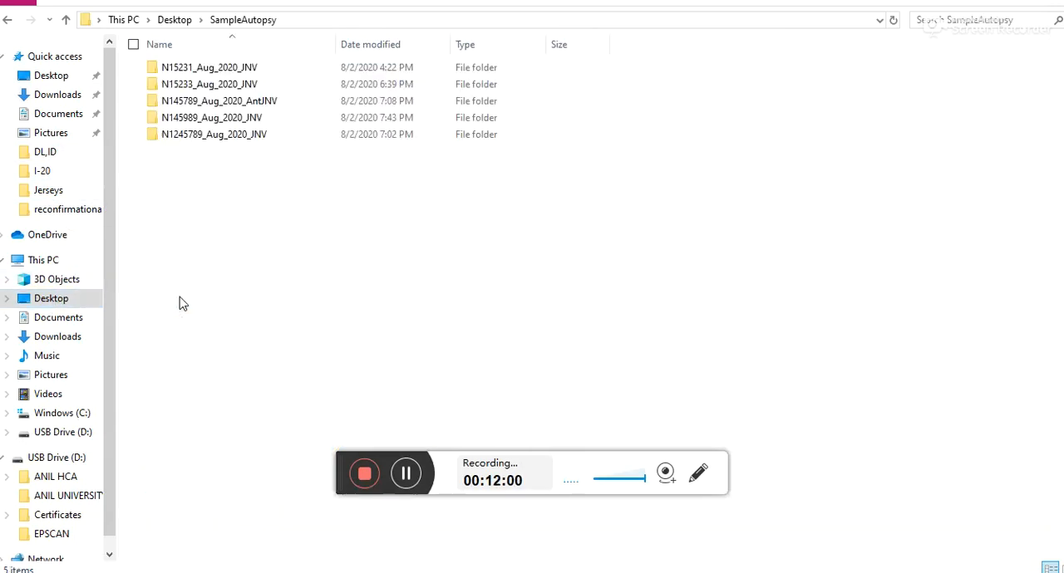
pyautogui.click(188, 120)
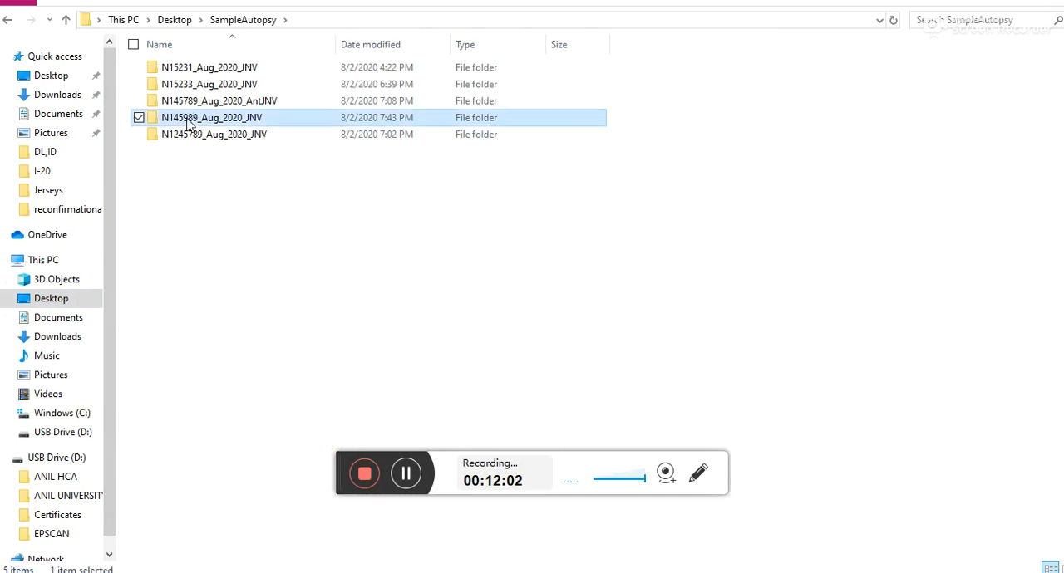
pyautogui.doubleClick(188, 120)
pyautogui.click(178, 103)
pyautogui.doubleClick(179, 103)
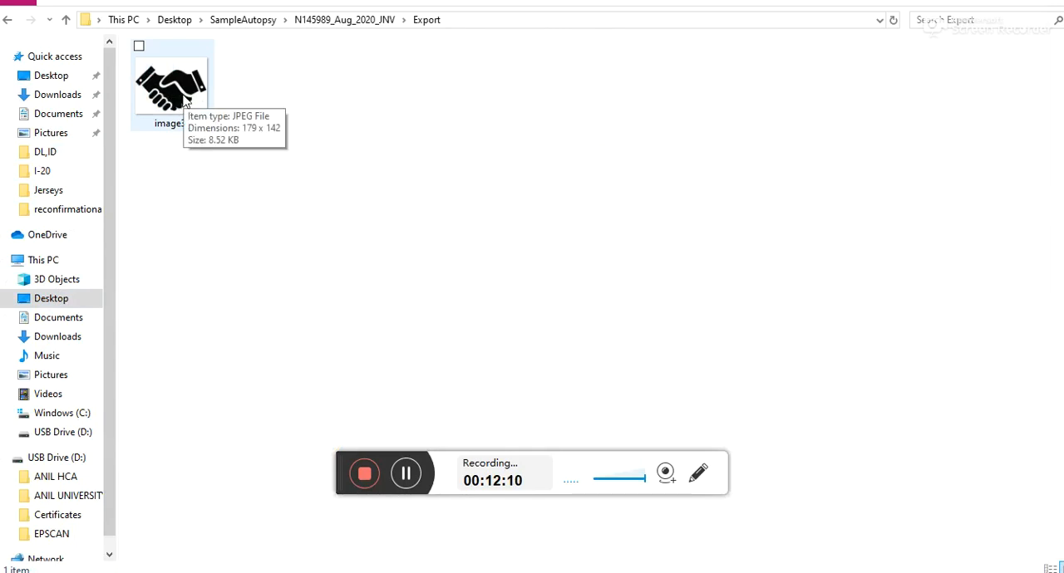
# Step: Check the extracted image31 in the Export folder, and view the contents of USB Drive (D:) for comparison
pyautogui.click(185, 102)
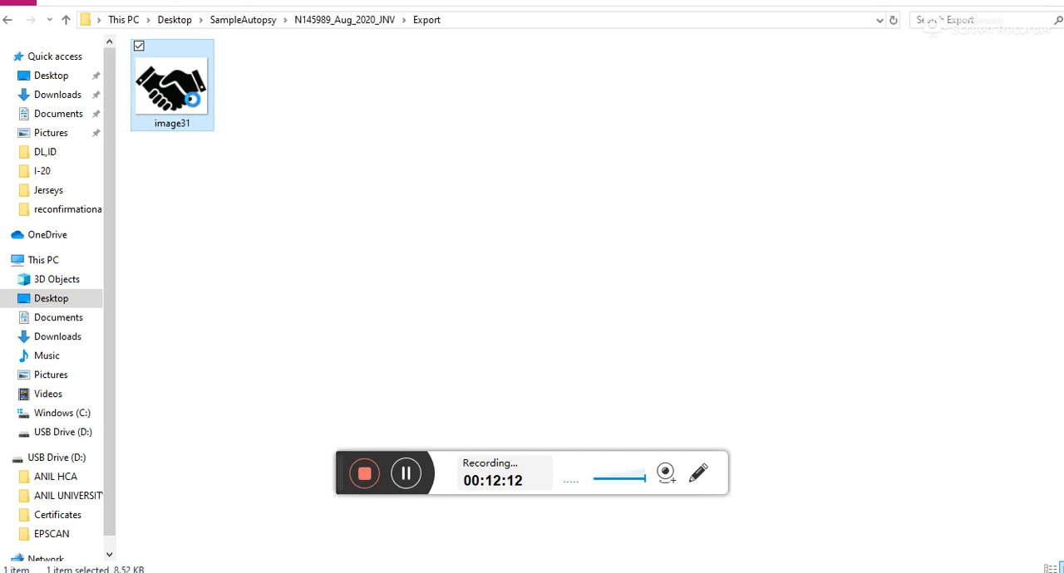
pyautogui.rightClick(191, 105)
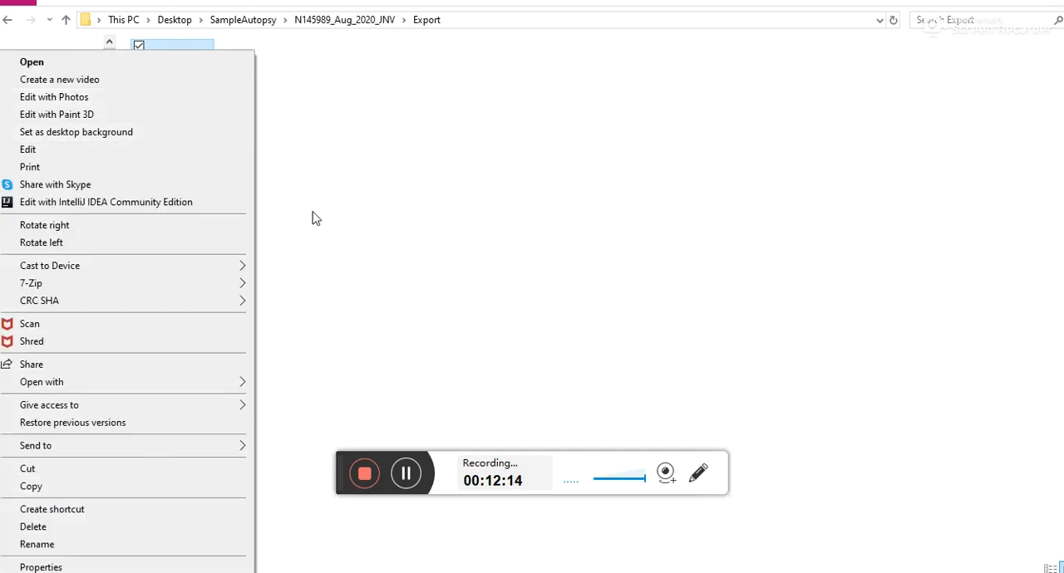
pyautogui.click(260, 180)
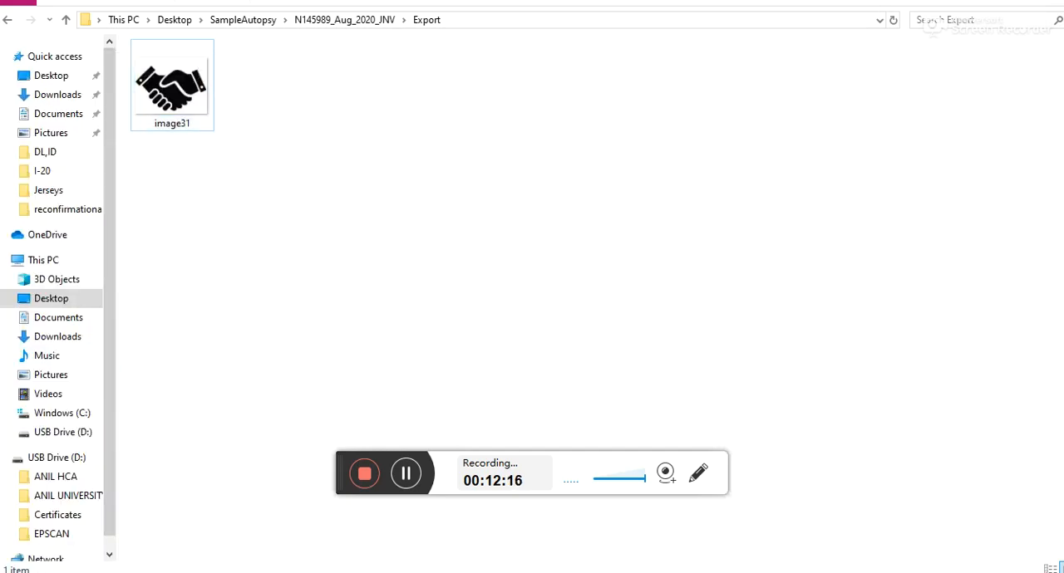
pyautogui.click(53, 432)
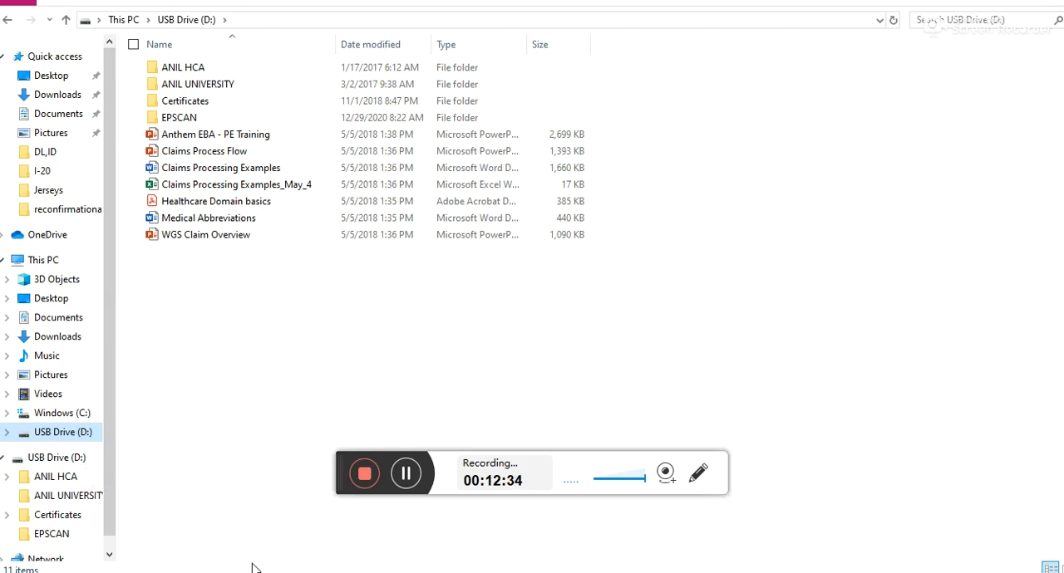
# Step: Switch back to Autopsy and examine image31.jpeg's location, MD5 hash, MIME type and extension in the image list
pyautogui.press('super')
pyautogui.click(730, 566)
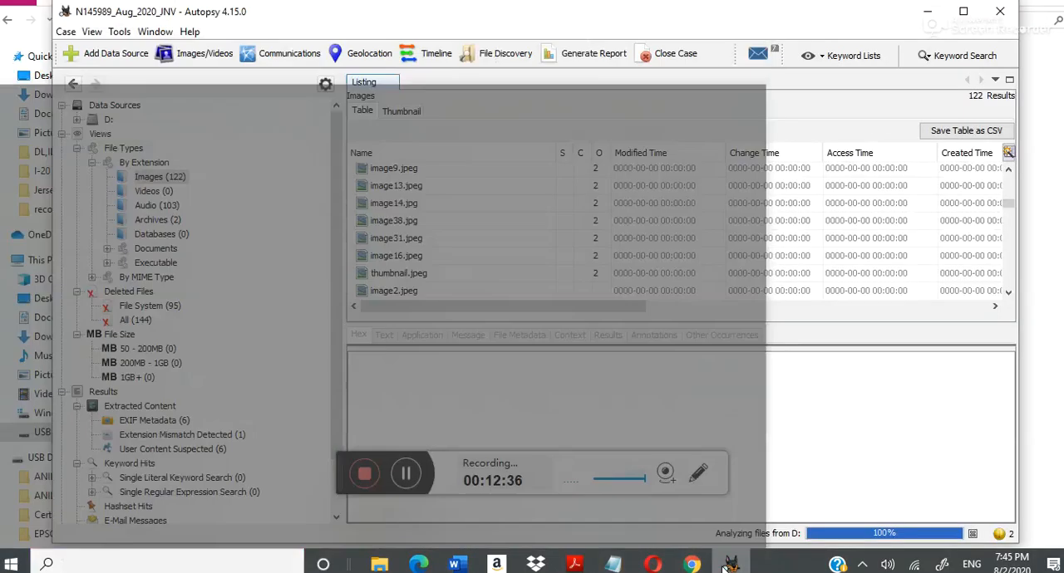
pyautogui.click(421, 239)
pyautogui.moveTo(624, 309); pyautogui.dragTo(978, 326)
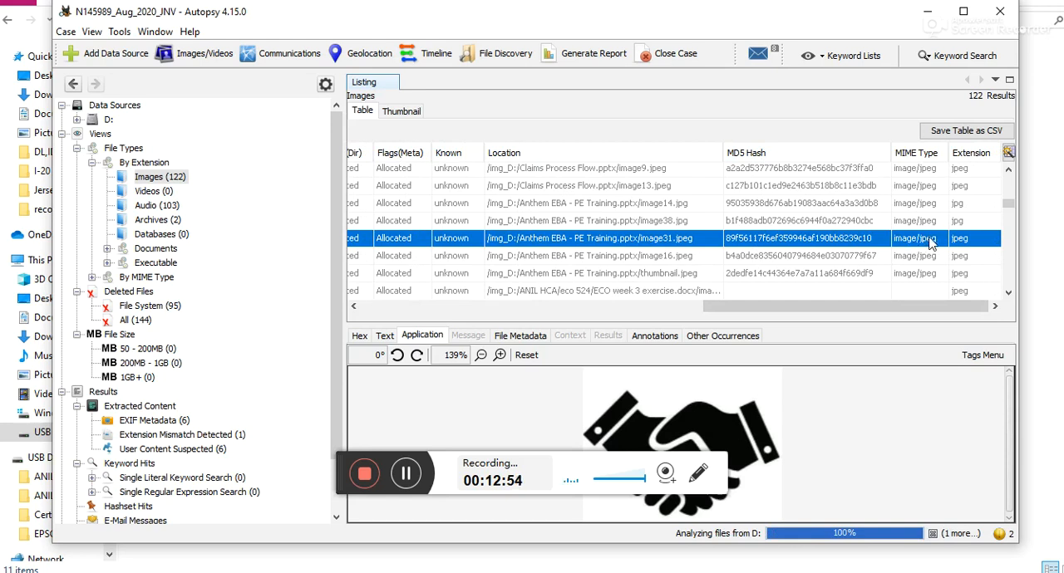
pyautogui.scroll(3, 585, 245)
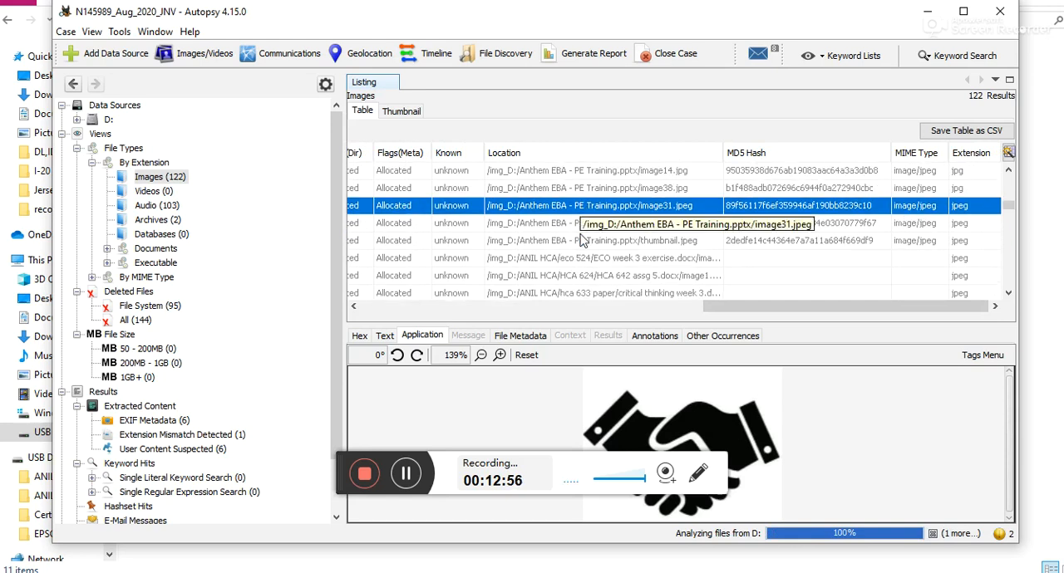
# Step: Return the image list to its first columns, then exit Autopsy and confirm quitting while ingest is running
pyautogui.moveTo(713, 308); pyautogui.dragTo(371, 335)
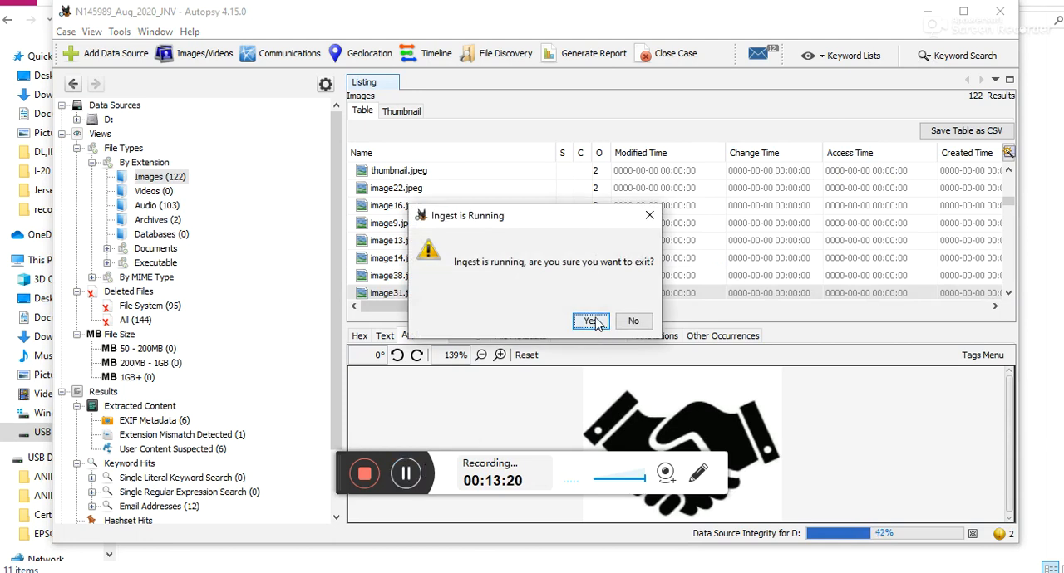
pyautogui.click(593, 321)
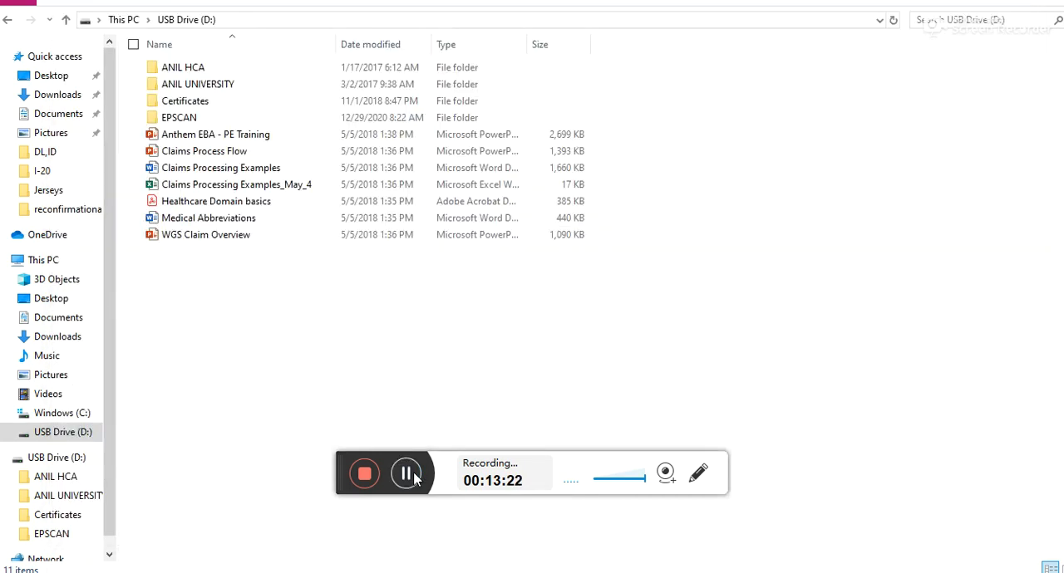